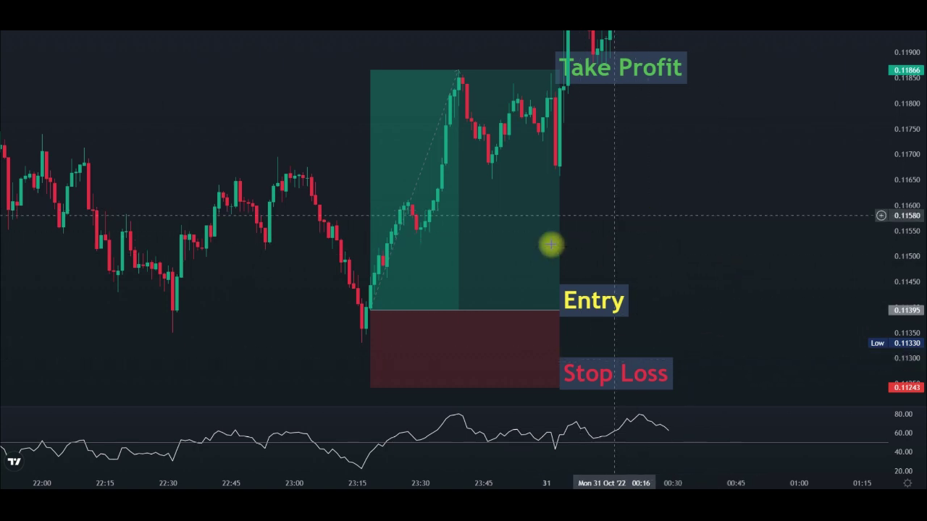
- Examine the long position's profit and loss zones and its entry, stop-loss and take-profit price levels
mouse_move(420, 223)
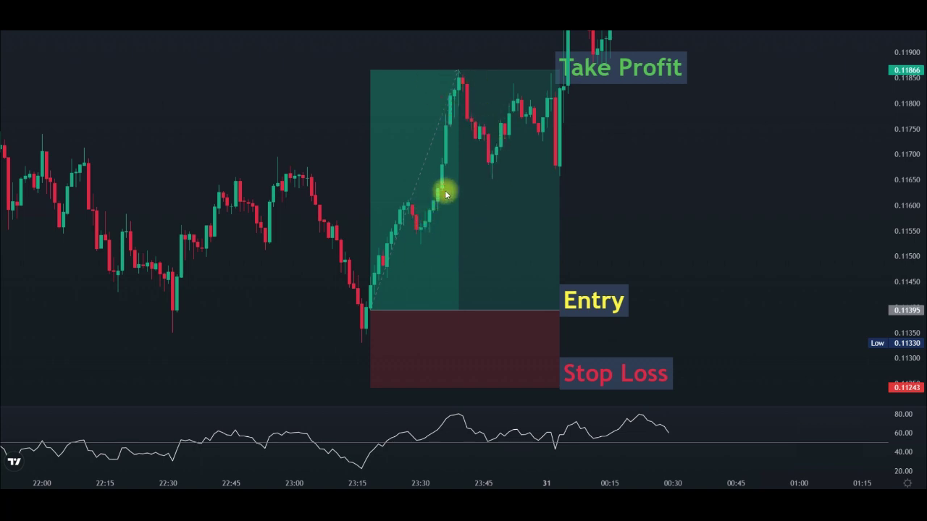
mouse_move(370, 70)
left_mouse_down()
mouse_move(562, 70)
mouse_move(573, 282)
mouse_move(565, 314)
mouse_move(363, 316)
mouse_move(354, 149)
mouse_move(362, 74)
mouse_move(376, 66)
left_mouse_up()
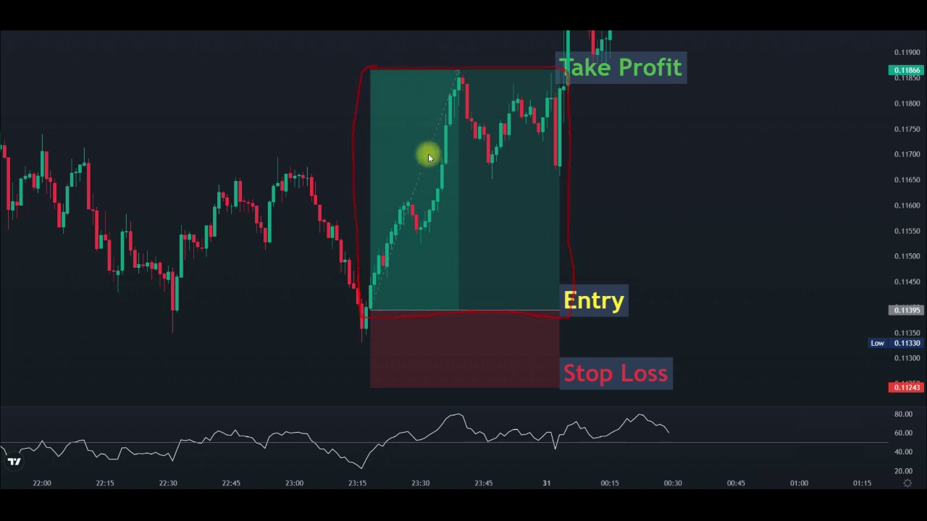
mouse_move(364, 311)
left_mouse_down()
mouse_move(446, 307)
mouse_move(548, 320)
mouse_move(562, 372)
mouse_move(529, 399)
mouse_move(358, 393)
mouse_move(365, 310)
left_mouse_up()
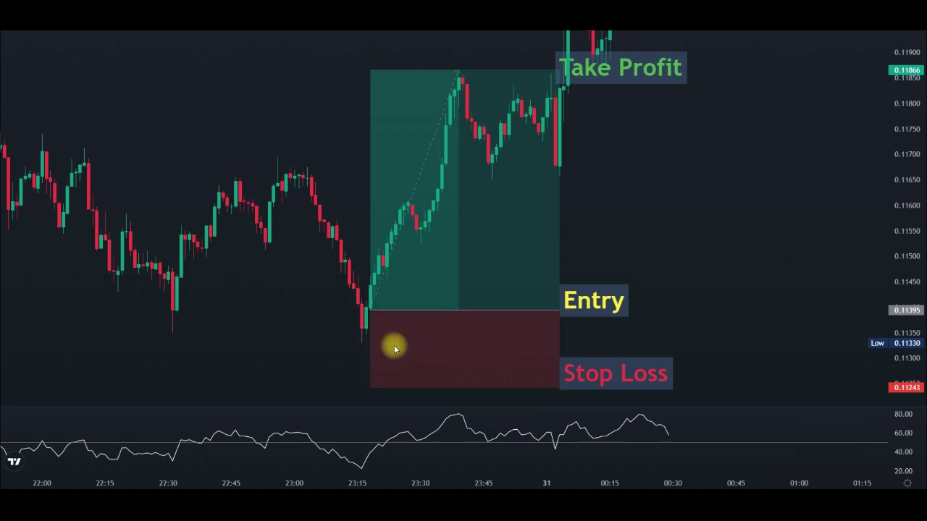
mouse_move(380, 329)
left_mouse_down()
mouse_move(382, 352)
mouse_move(425, 362)
mouse_move(591, 345)
left_mouse_up()
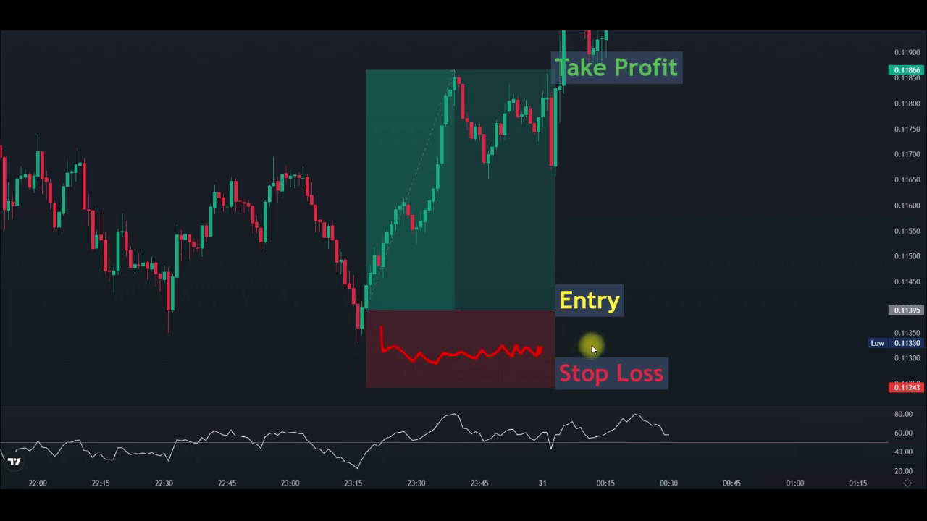
mouse_move(535, 375)
left_mouse_down()
mouse_move(674, 373)
mouse_move(613, 351)
left_mouse_up()
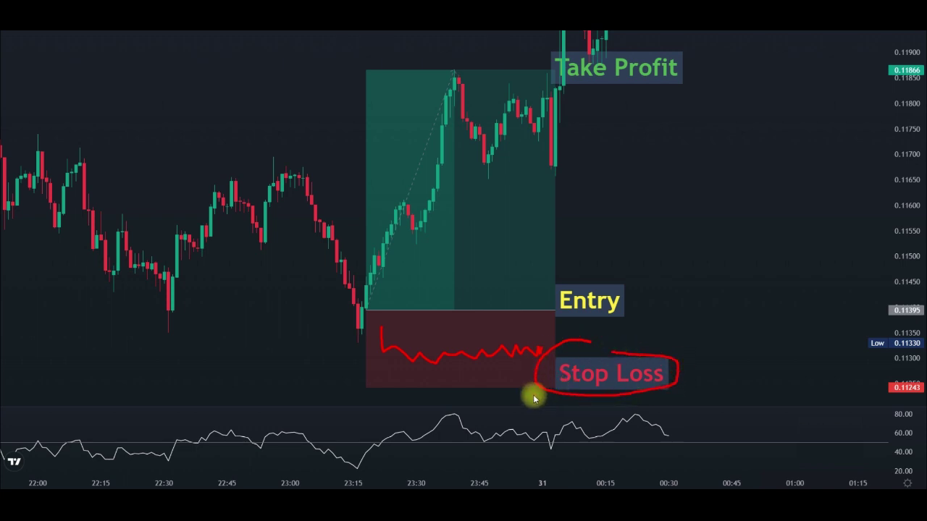
left_click_drag(531, 396, 567, 387)
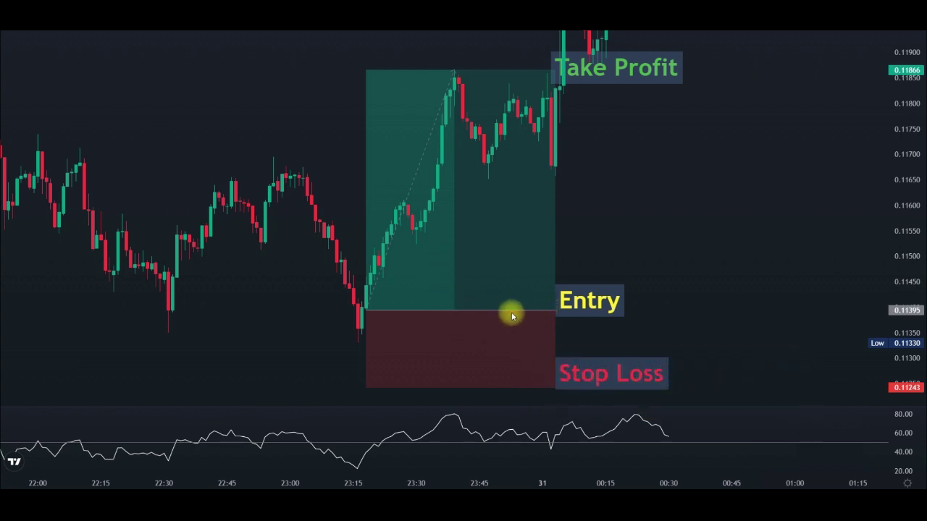
mouse_move(518, 313)
left_mouse_down()
mouse_move(553, 312)
mouse_move(556, 340)
left_mouse_up()
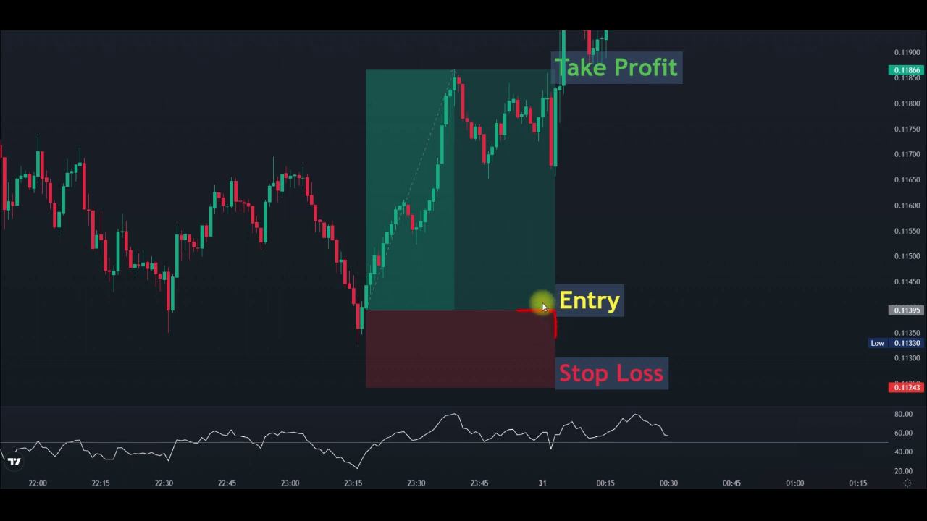
mouse_move(547, 304)
left_mouse_down()
mouse_move(488, 288)
mouse_move(535, 310)
left_mouse_up()
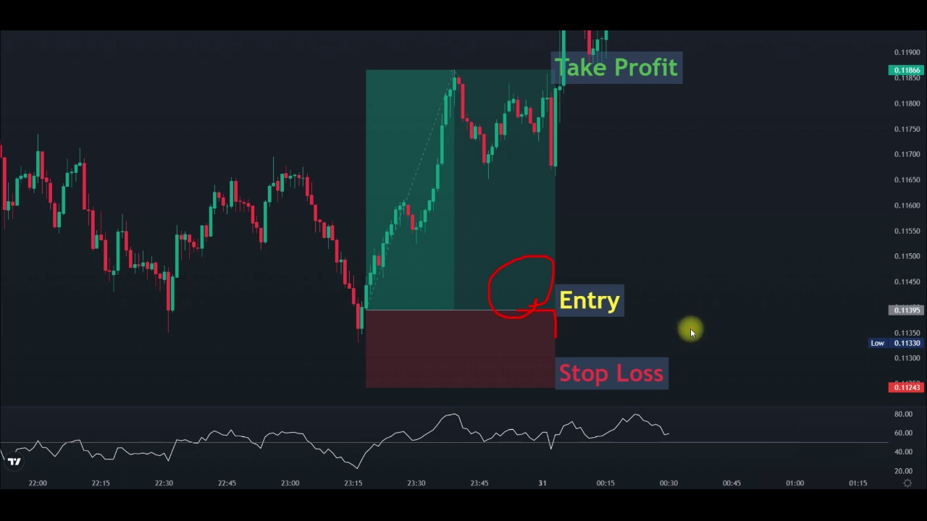
mouse_move(914, 293)
left_mouse_down()
mouse_move(882, 328)
mouse_move(917, 310)
mouse_move(893, 293)
left_mouse_up()
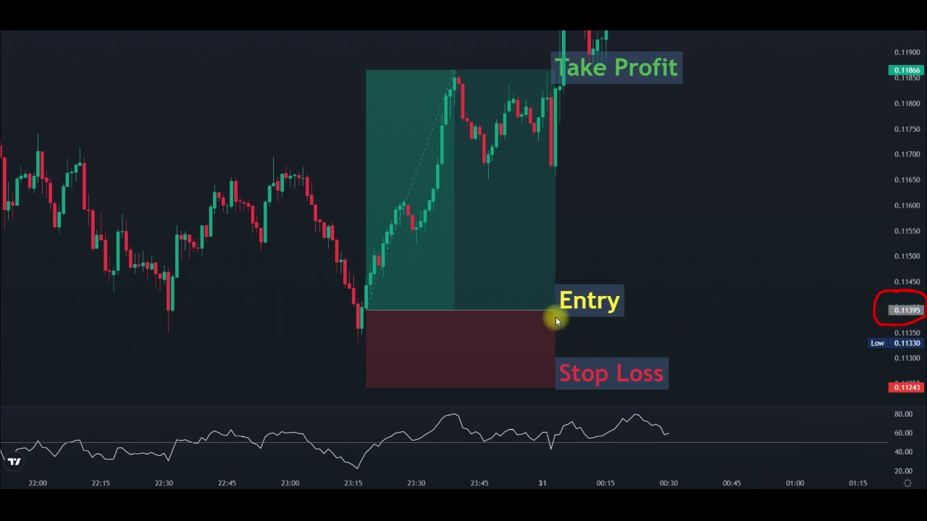
mouse_move(912, 366)
left_mouse_down()
mouse_move(879, 375)
mouse_move(918, 393)
mouse_move(916, 372)
left_mouse_up()
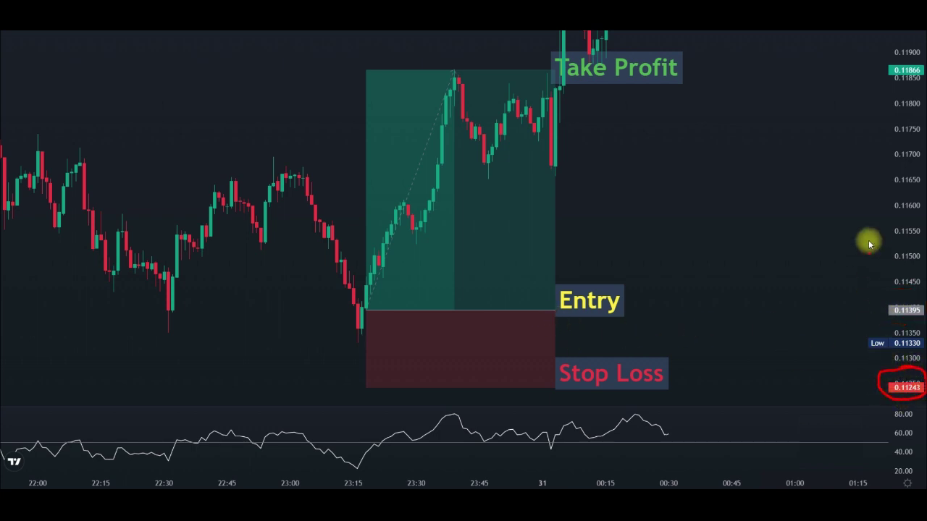
mouse_move(886, 87)
left_mouse_down()
mouse_move(921, 65)
mouse_move(879, 78)
left_mouse_up()
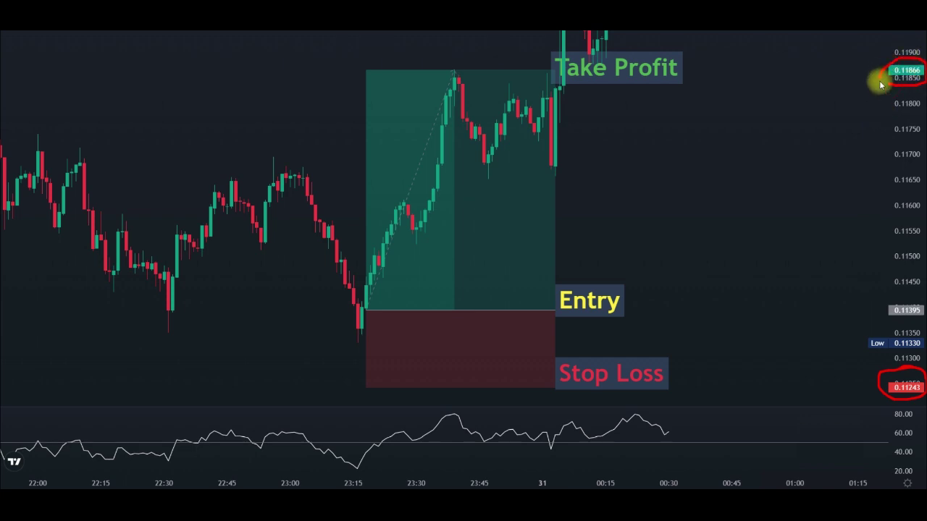
left_click_drag(621, 95, 670, 72)
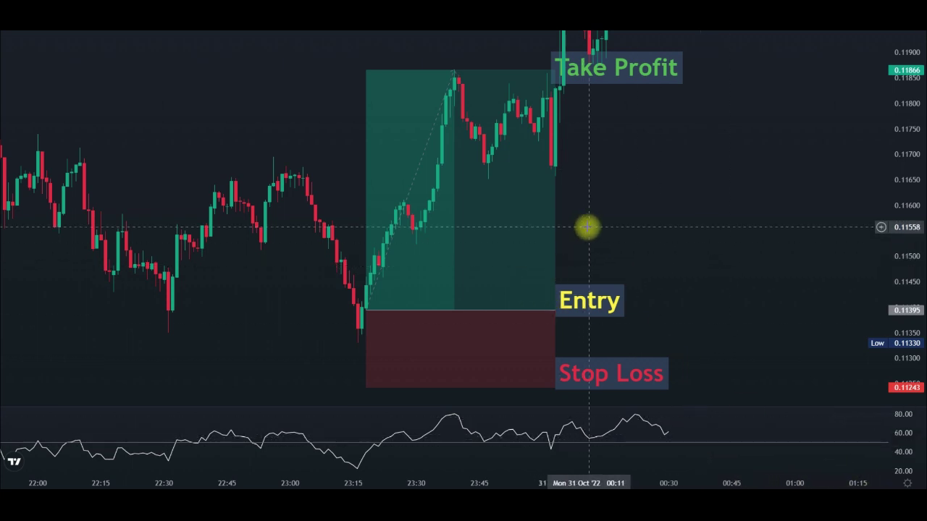
- Open the long position's settings and set the account size to 1000 USDT
mouse_move(443, 369)
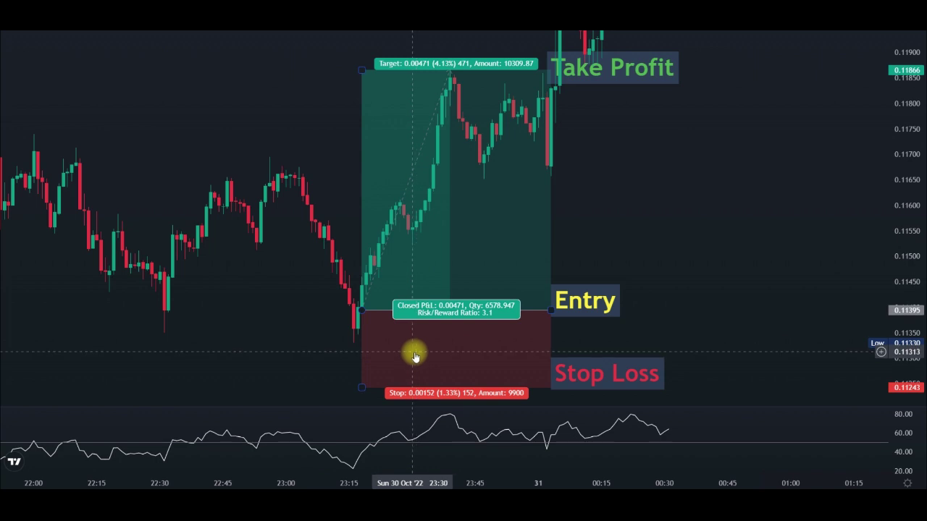
left_click_drag(415, 356, 395, 340)
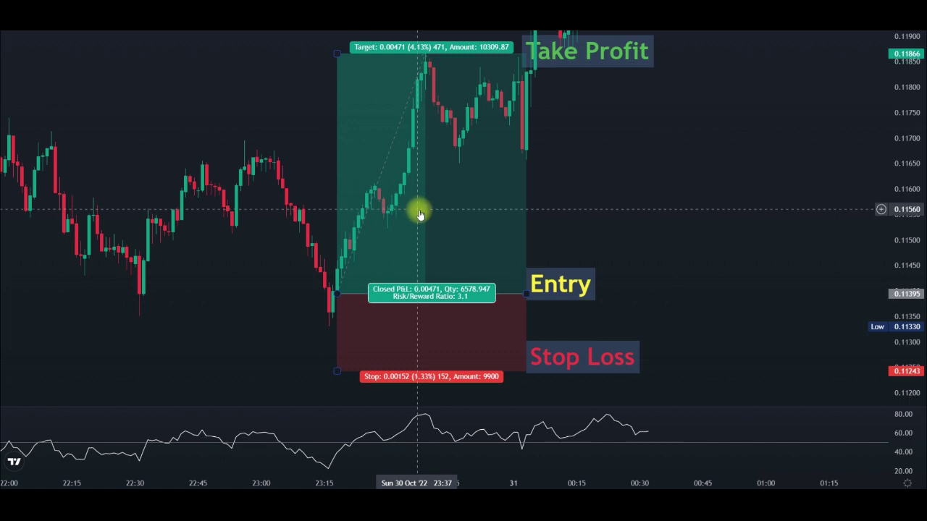
double_click(433, 217)
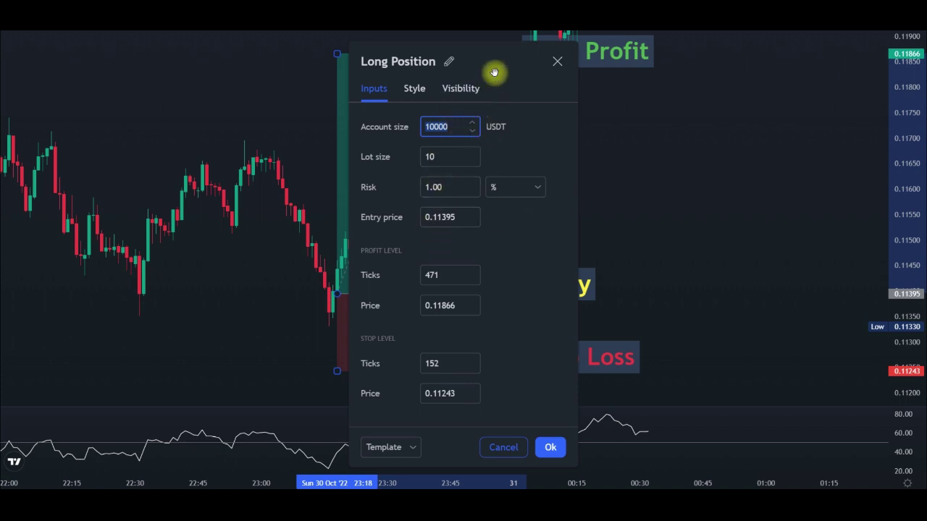
left_click_drag(492, 50, 700, 39)
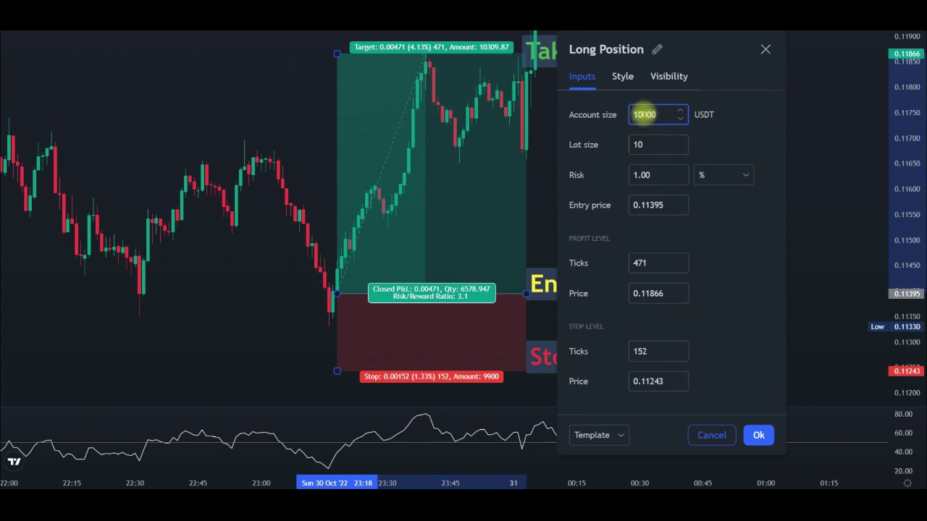
left_click(570, 119)
type("100")
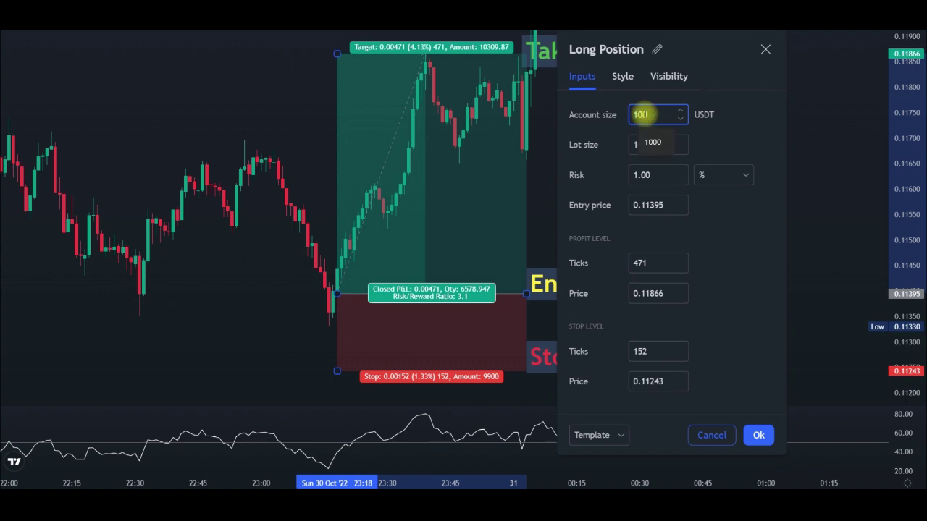
type("0")
left_click(693, 144)
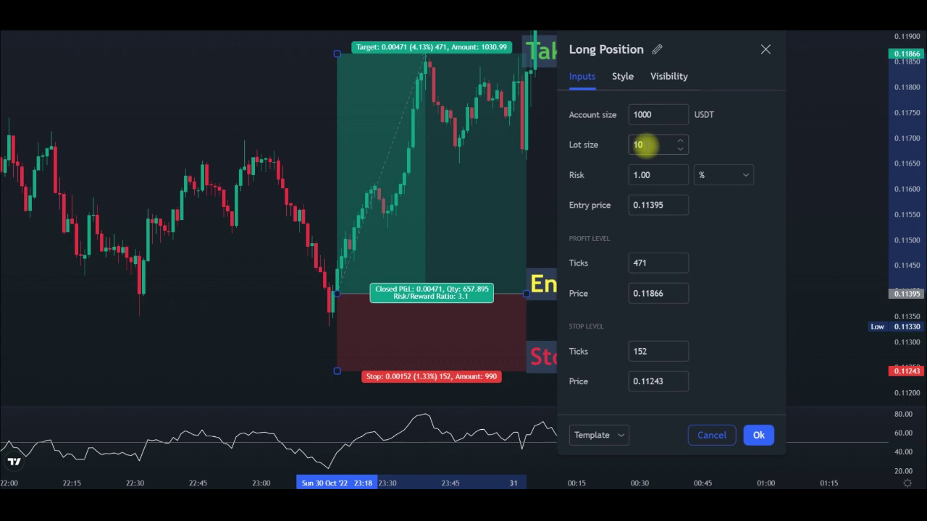
- Review the lot size, risk, risk unit and account size of the long position, and apply the settings
left_click(644, 146)
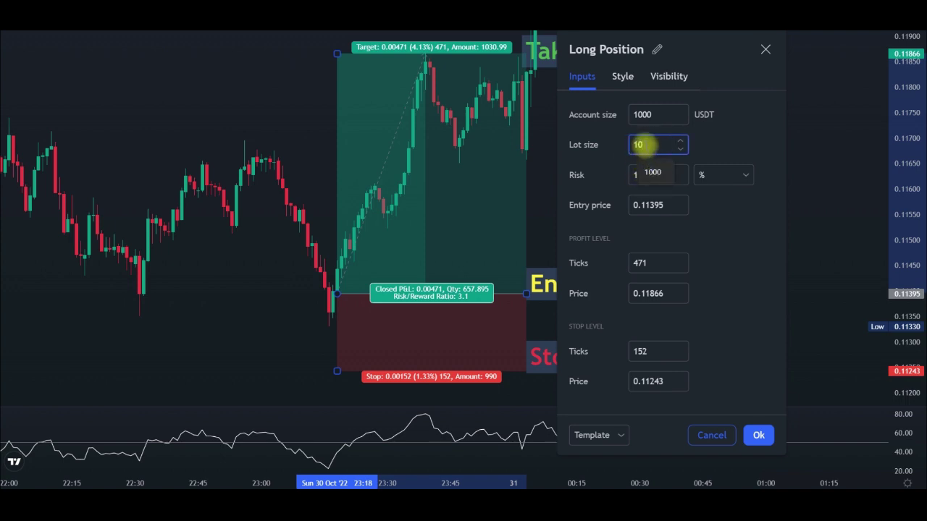
left_click(597, 174)
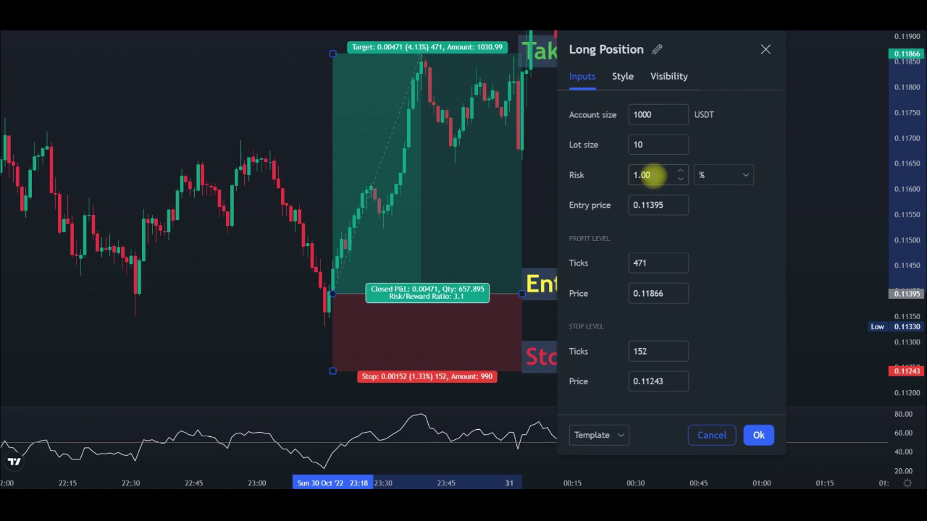
left_click(751, 176)
left_click(722, 252)
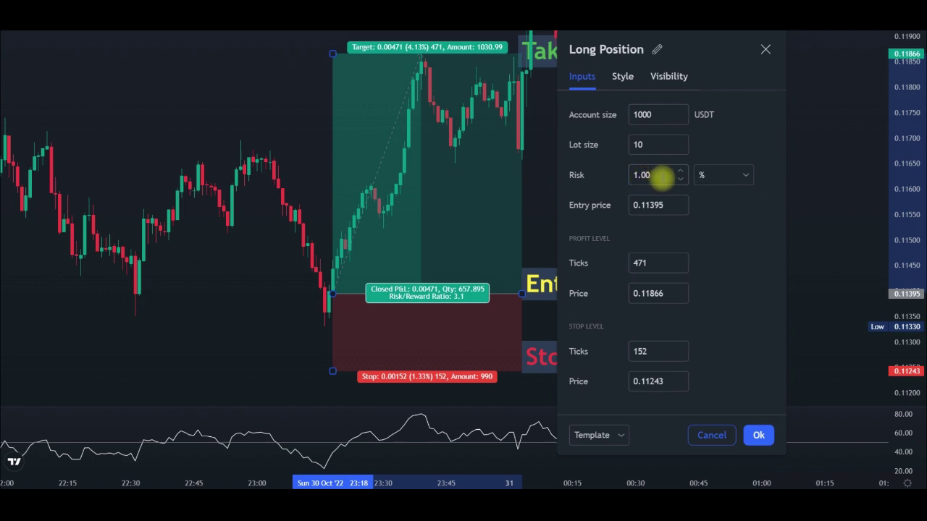
left_click_drag(660, 116, 630, 116)
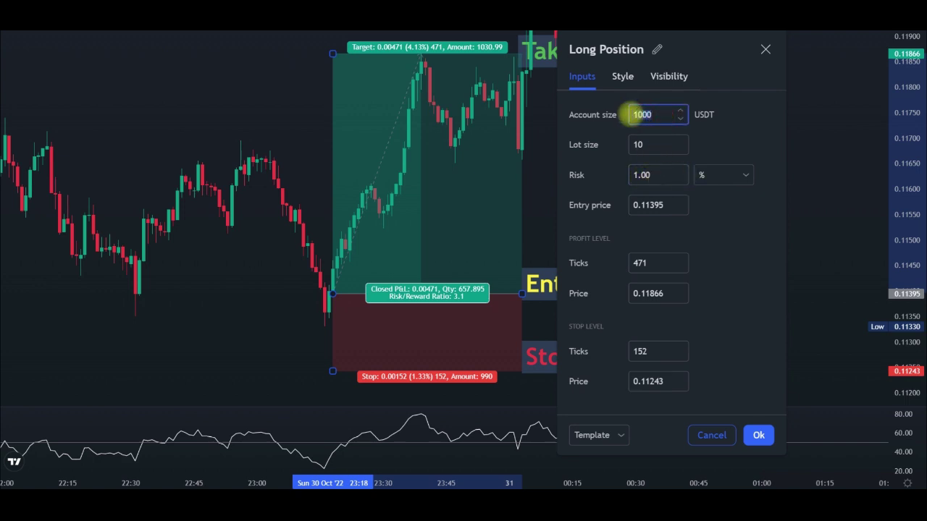
left_click(739, 230)
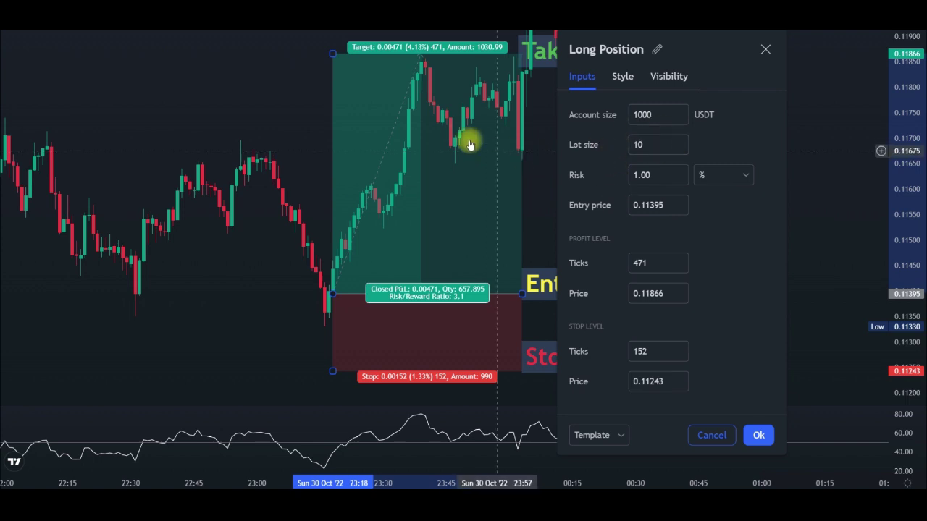
left_click(646, 114)
left_click_drag(637, 116, 644, 131)
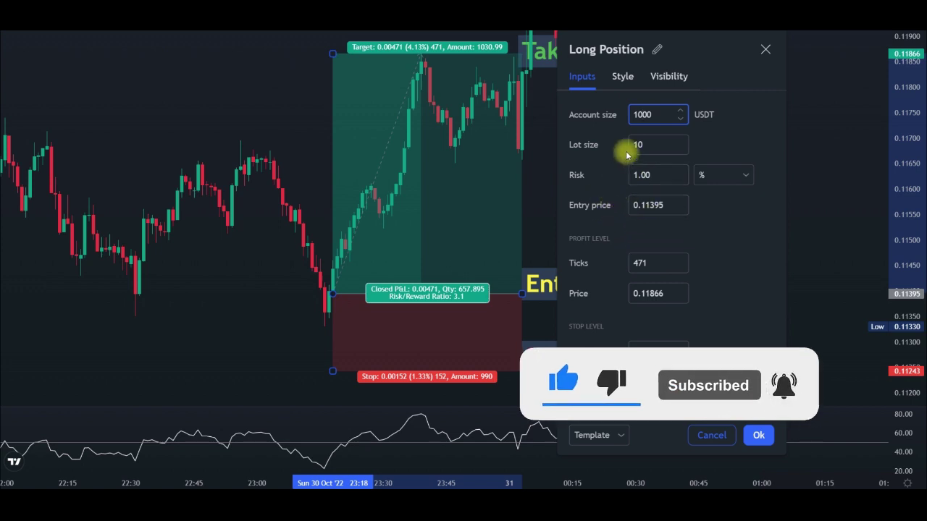
left_click(461, 190)
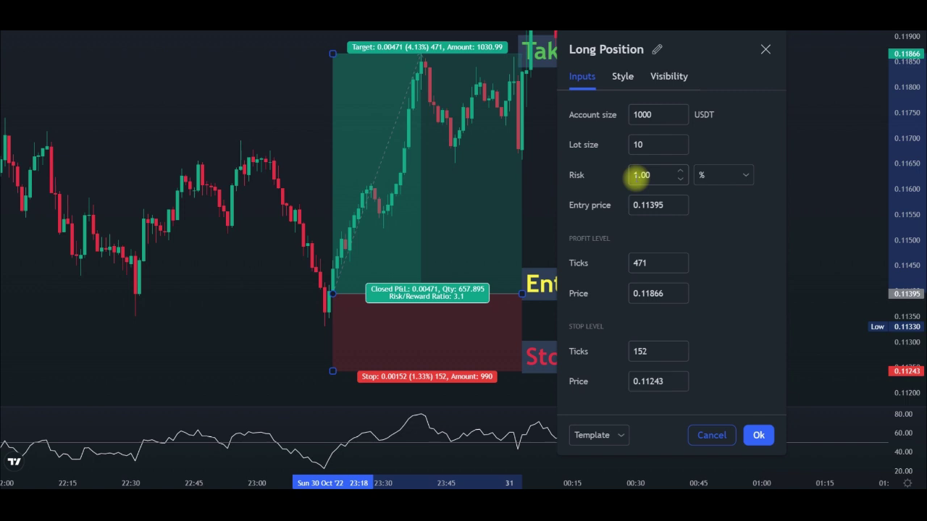
left_click(758, 435)
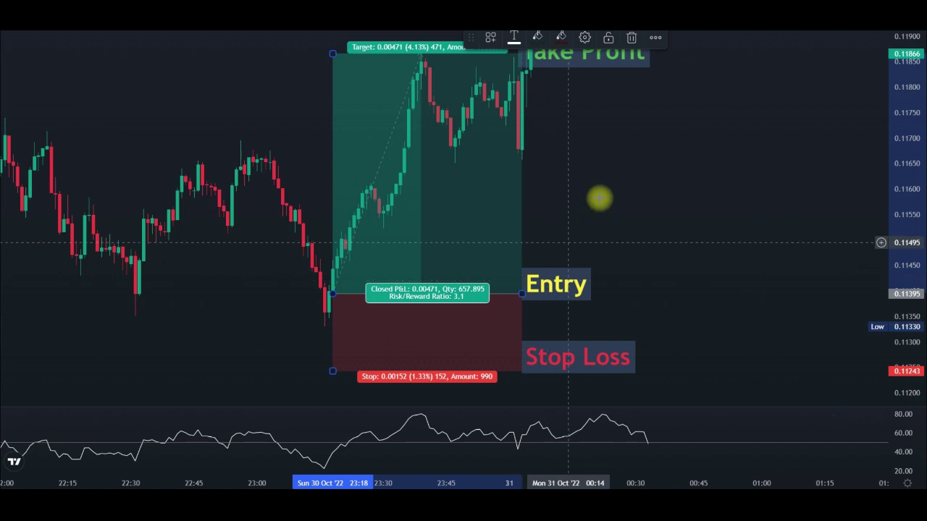
- Select the long position and examine its target level, position quantity and risk/reward ratio
left_click(429, 200)
left_click(642, 181)
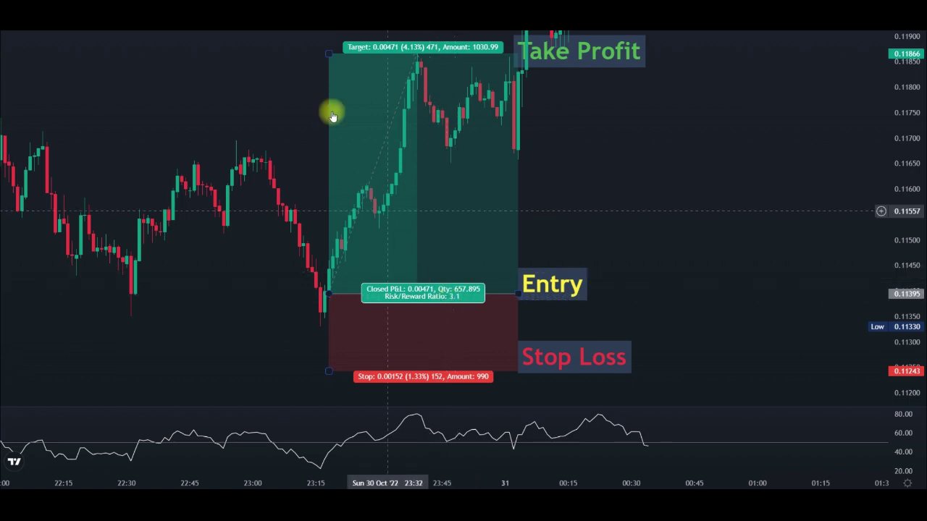
mouse_move(329, 51)
left_mouse_down()
mouse_move(333, 126)
mouse_move(343, 104)
mouse_move(341, 52)
left_mouse_up()
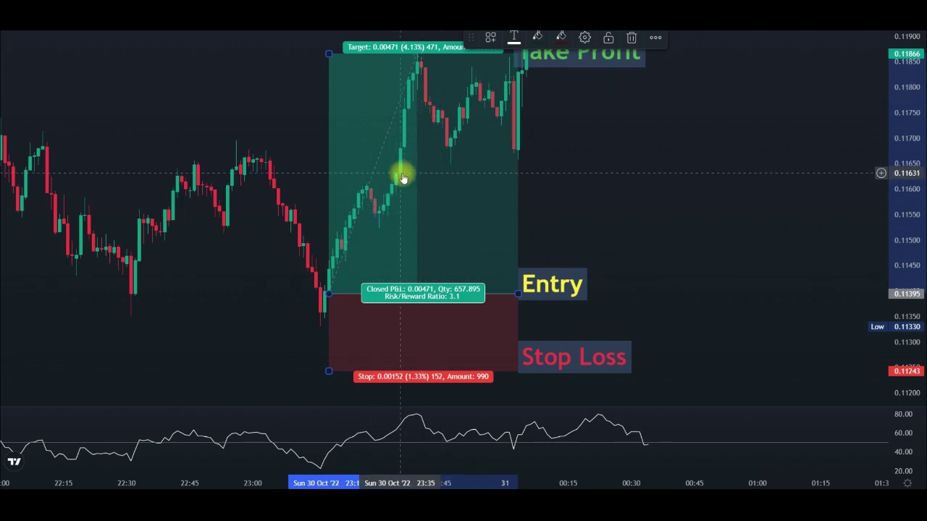
scroll(403, 172, "right", 1)
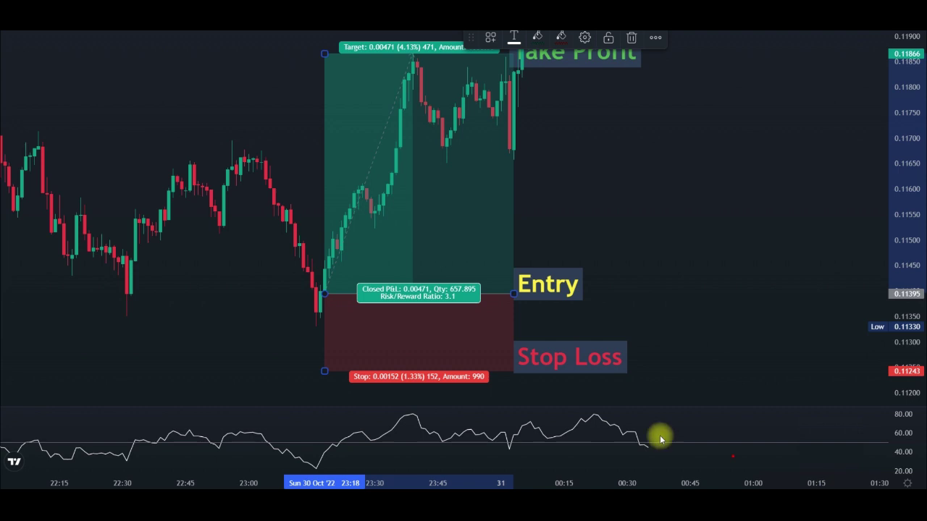
mouse_move(433, 296)
left_mouse_down()
mouse_move(488, 292)
mouse_move(476, 275)
mouse_move(447, 278)
left_mouse_up()
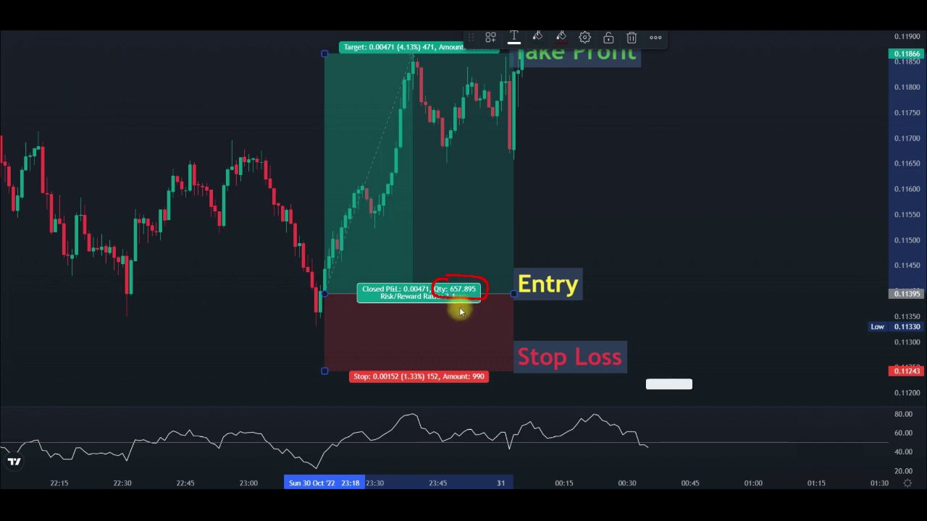
mouse_move(471, 273)
left_mouse_down()
mouse_move(445, 269)
mouse_move(445, 292)
mouse_move(476, 300)
mouse_move(488, 285)
mouse_move(485, 267)
mouse_move(460, 271)
left_mouse_up()
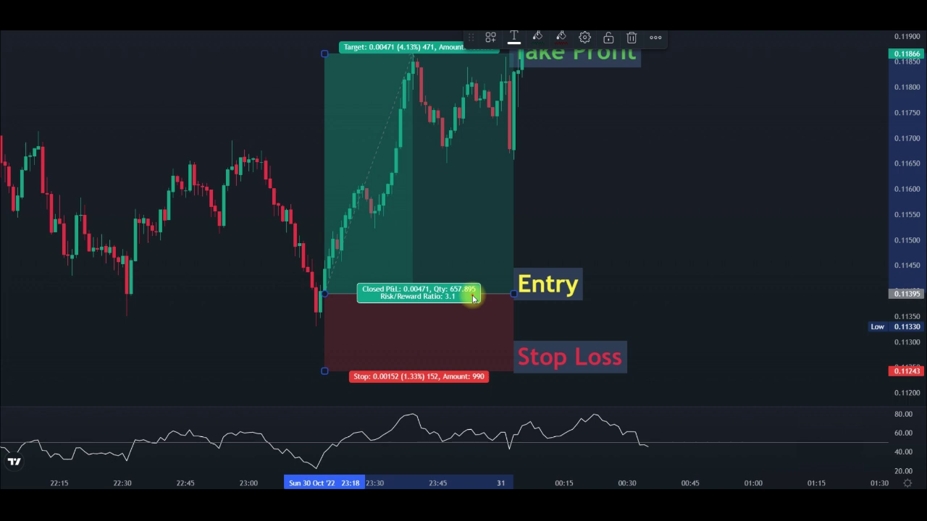
mouse_move(471, 293)
left_mouse_down()
mouse_move(483, 280)
mouse_move(467, 305)
left_mouse_up()
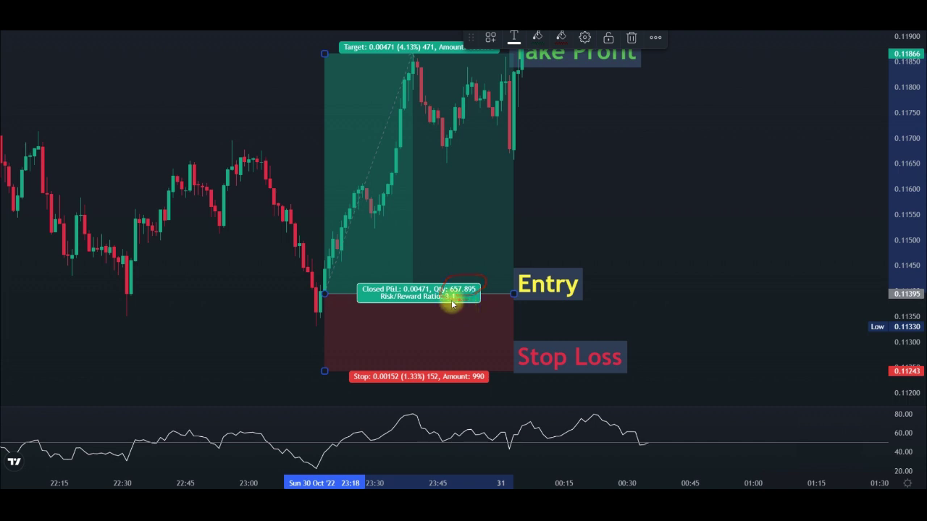
mouse_move(449, 296)
left_mouse_down()
mouse_move(482, 281)
mouse_move(440, 285)
mouse_move(447, 298)
mouse_move(470, 302)
left_mouse_up()
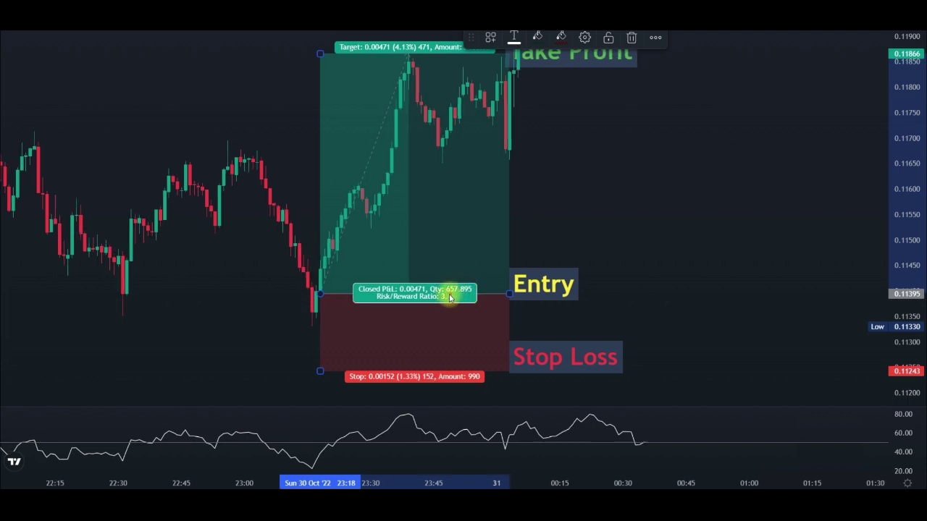
mouse_move(449, 293)
left_mouse_down()
mouse_move(480, 288)
mouse_move(470, 280)
mouse_move(439, 289)
left_mouse_up()
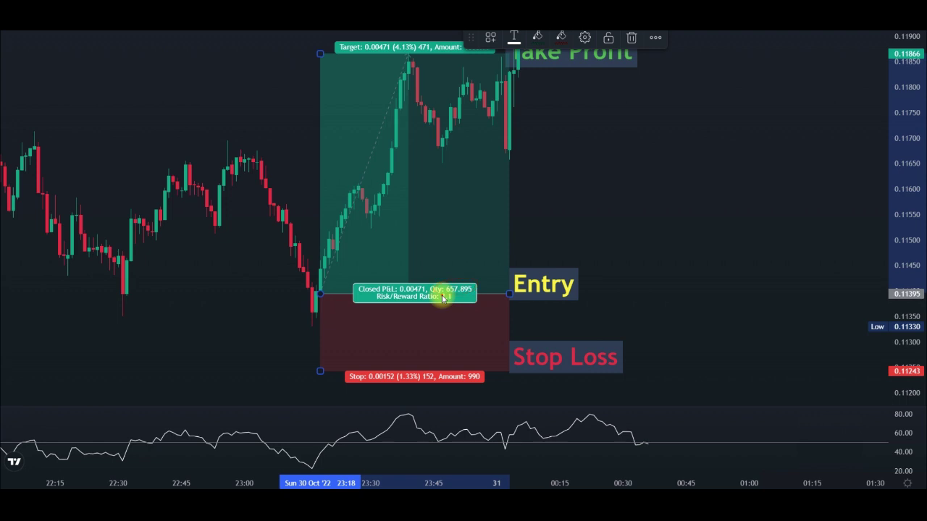
- Show the watchlist beside the Dogecoin chart
left_click(916, 74)
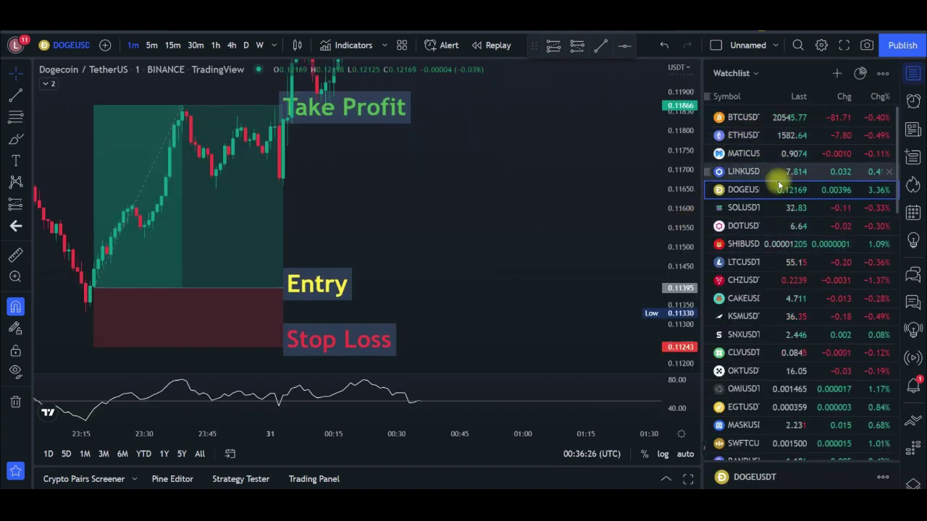
- Switch the chart to BTCUSDT from the watchlist and hide the watchlist
left_click(748, 118)
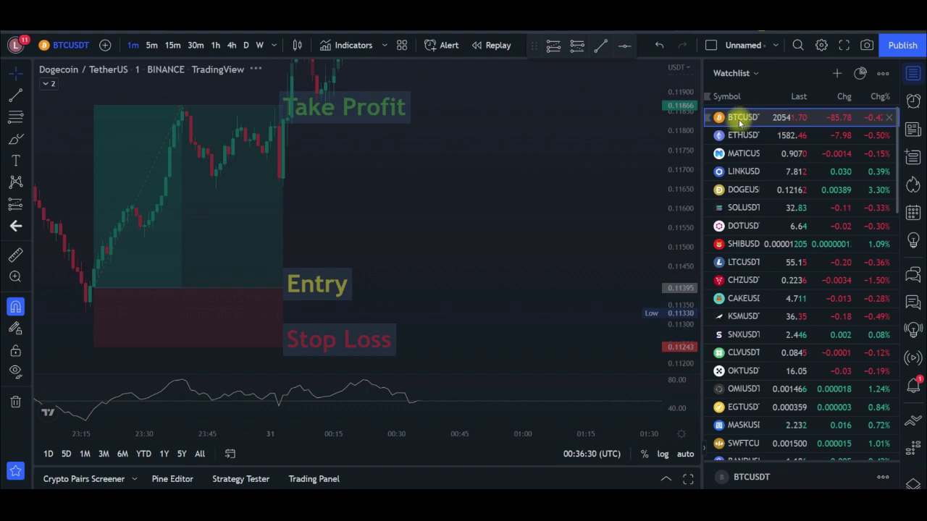
scroll(452, 205, "down", 2)
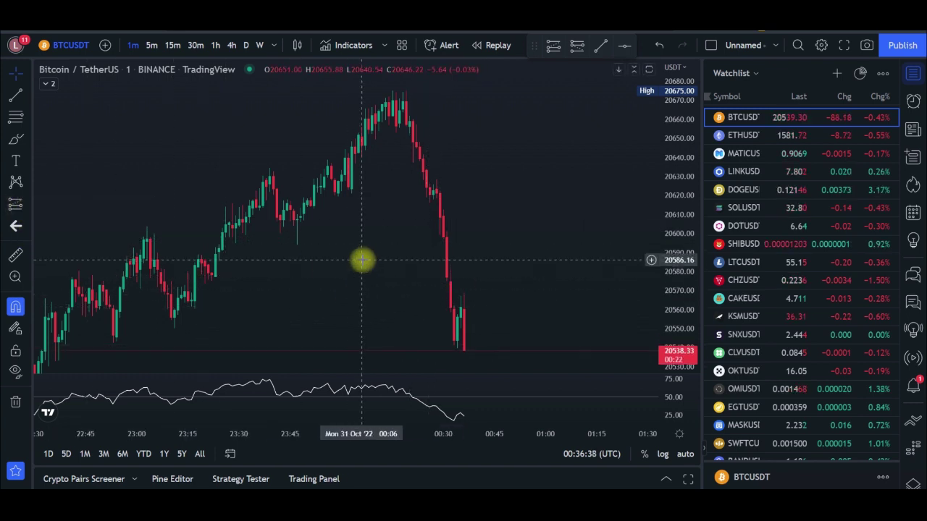
left_click(912, 73)
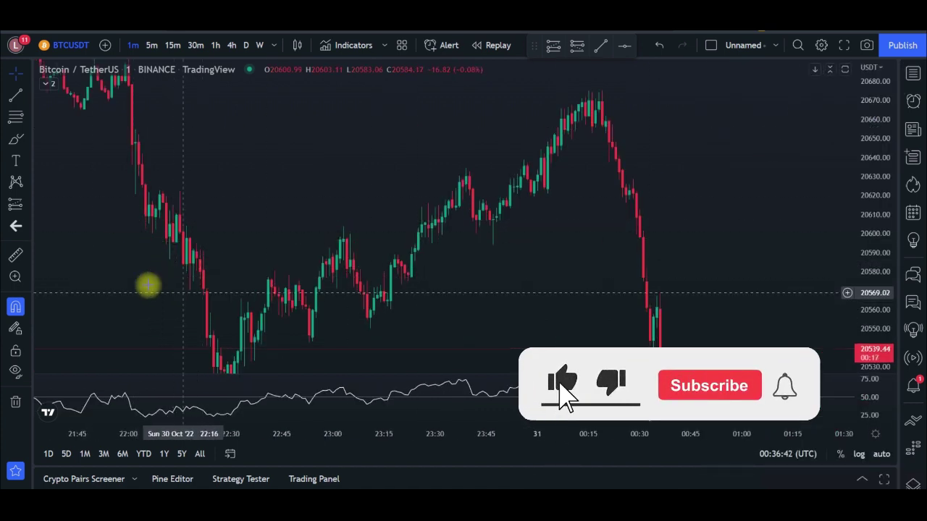
- Place a Short Position on the Bitcoin chart with its entry at 20659.10, where the price starts falling from its peak
left_click(28, 205)
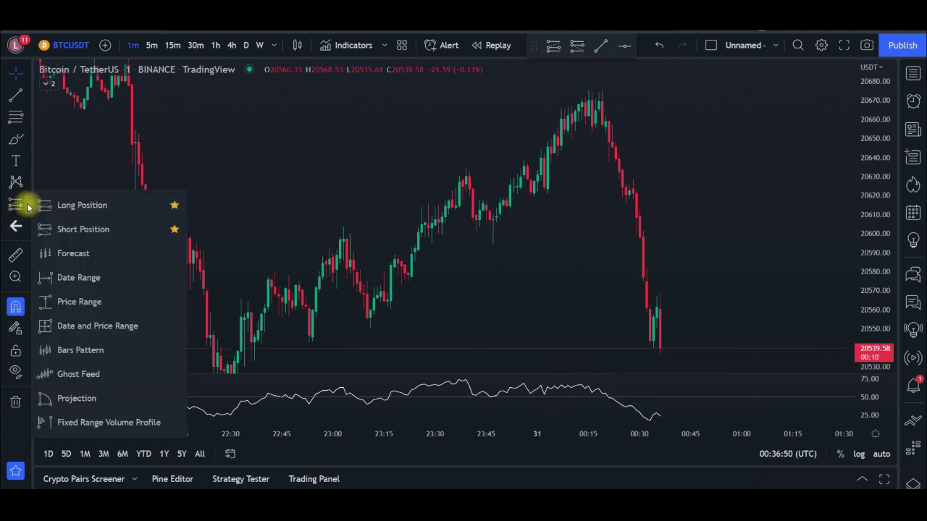
left_click(81, 230)
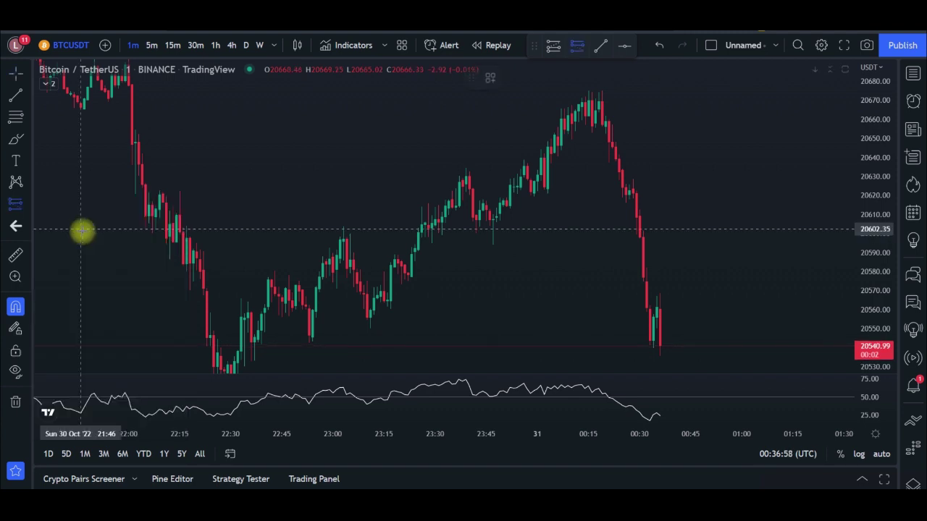
left_click(603, 125)
left_click_drag(554, 166, 401, 218)
left_click(455, 162)
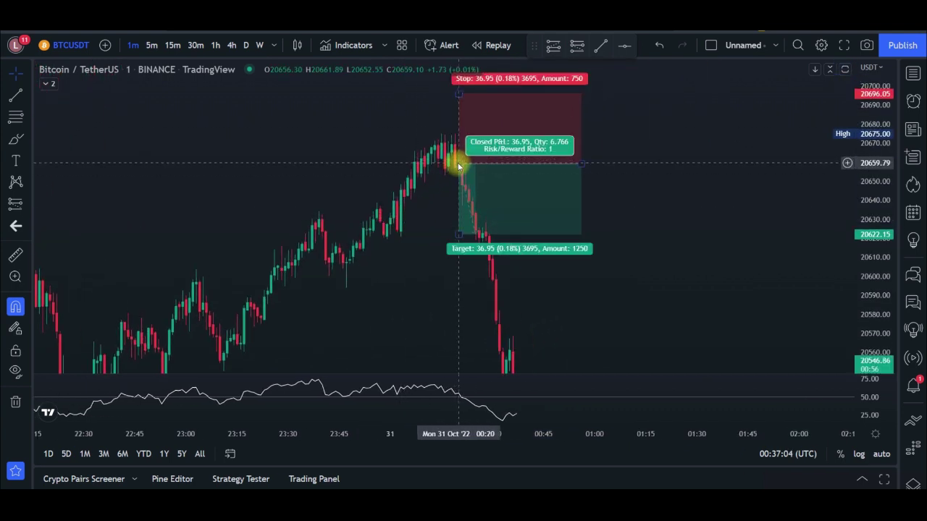
- Set the short position's lot size to 10 and risk to 1%, and apply the settings
left_click(505, 161)
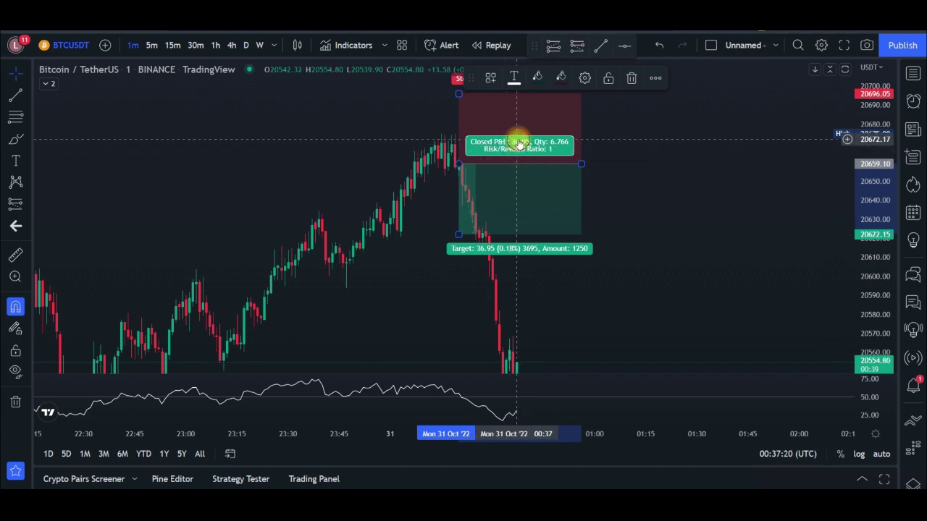
double_click(518, 141)
left_click(433, 136)
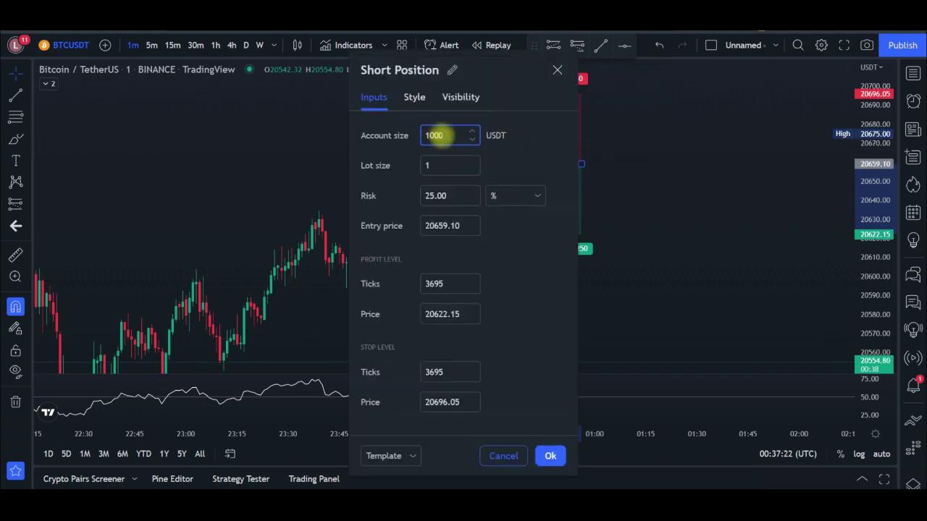
left_click_drag(443, 135, 419, 140)
double_click(433, 138)
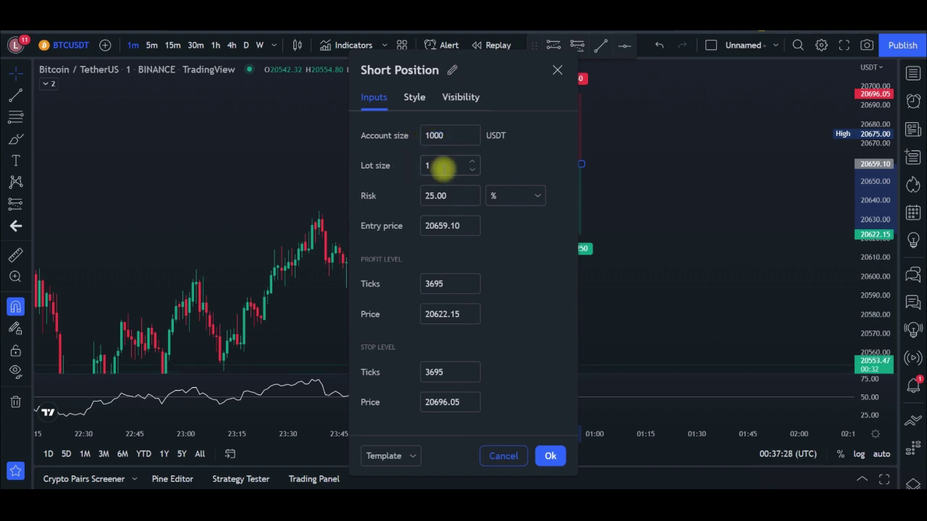
left_click(433, 166)
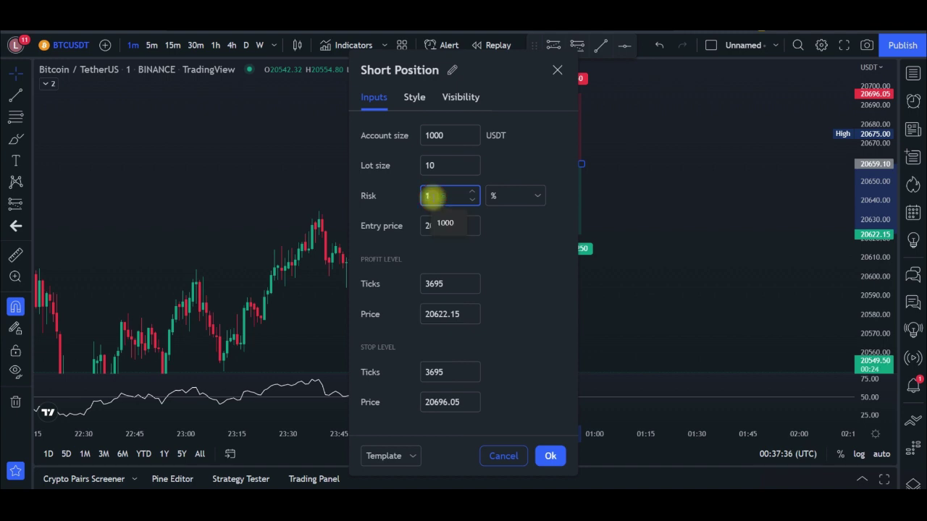
left_click(496, 266)
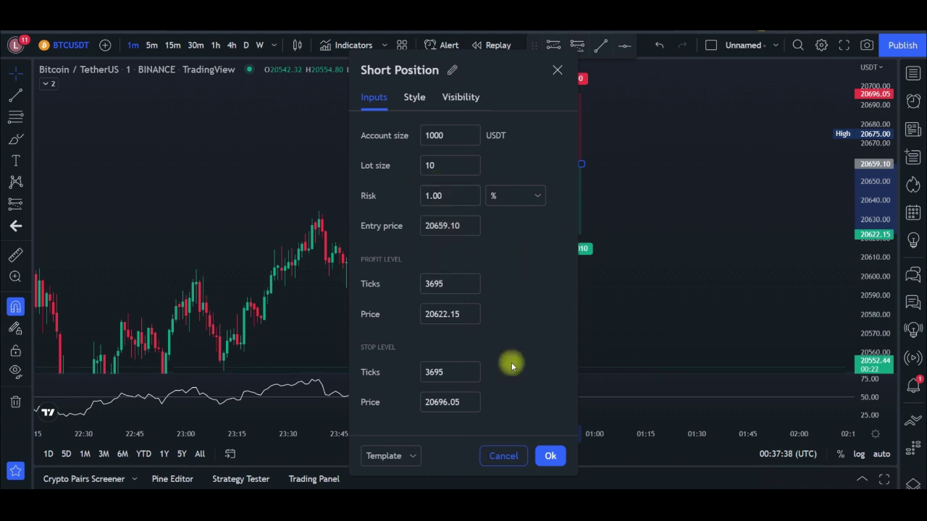
left_click(548, 456)
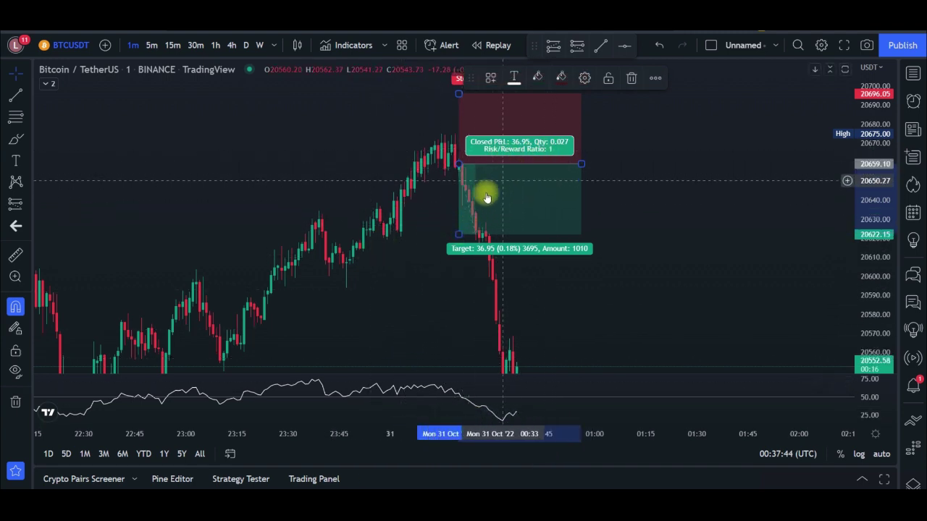
- Lower the short position's take-profit level to 20544.58, near the bottom of the price drop
left_click_drag(459, 235, 463, 358)
left_click_drag(423, 304, 391, 232)
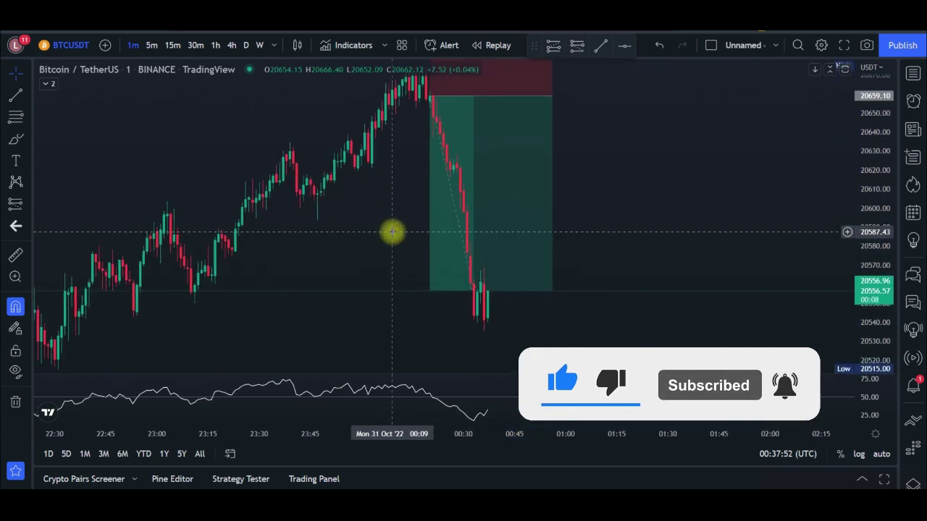
left_click_drag(428, 288, 428, 314)
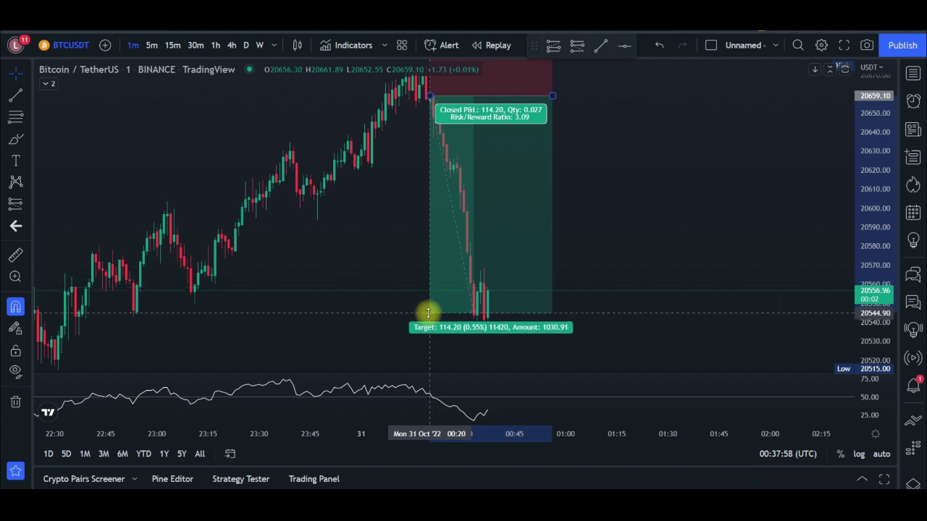
left_click(637, 233)
mouse_move(364, 176)
left_mouse_down()
mouse_move(369, 241)
mouse_move(366, 227)
left_mouse_up()
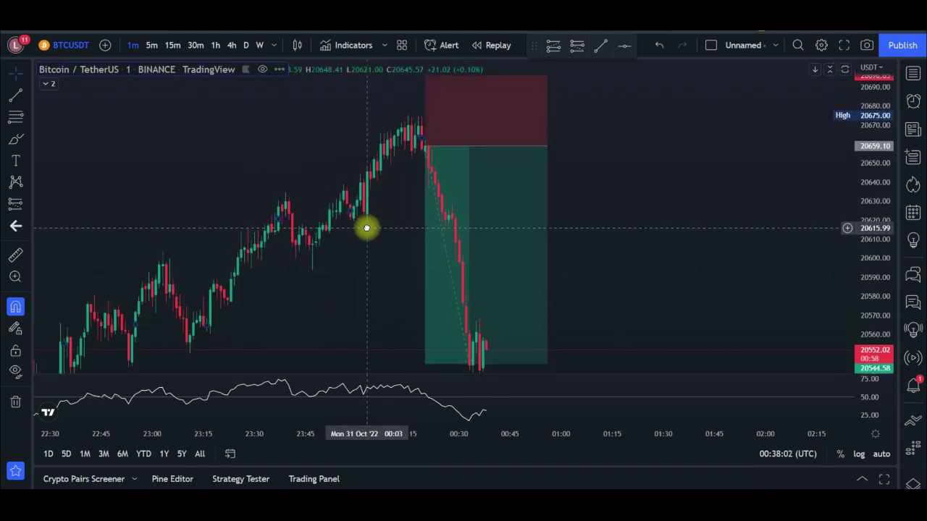
- Select the short position and examine its stop level, position quantity and risk/reward ratio
left_click(496, 242)
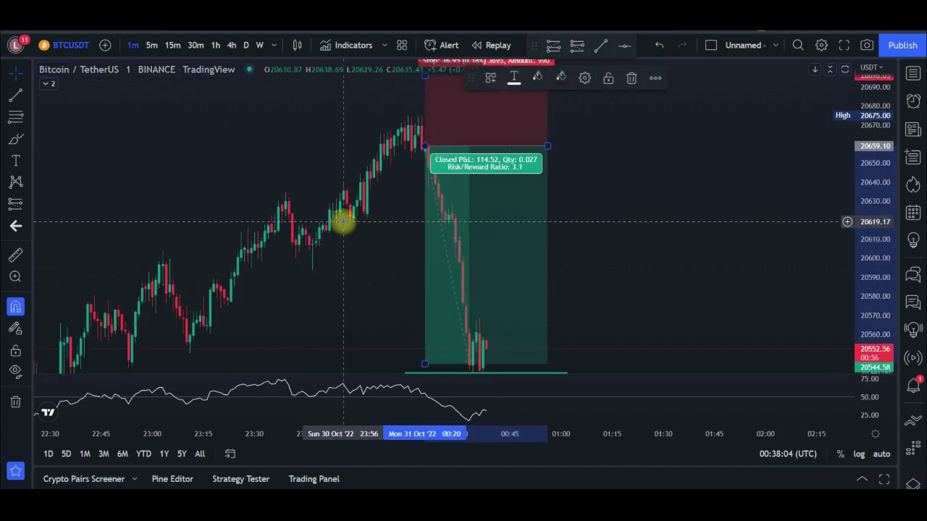
left_click_drag(372, 222, 341, 248)
left_click(398, 215)
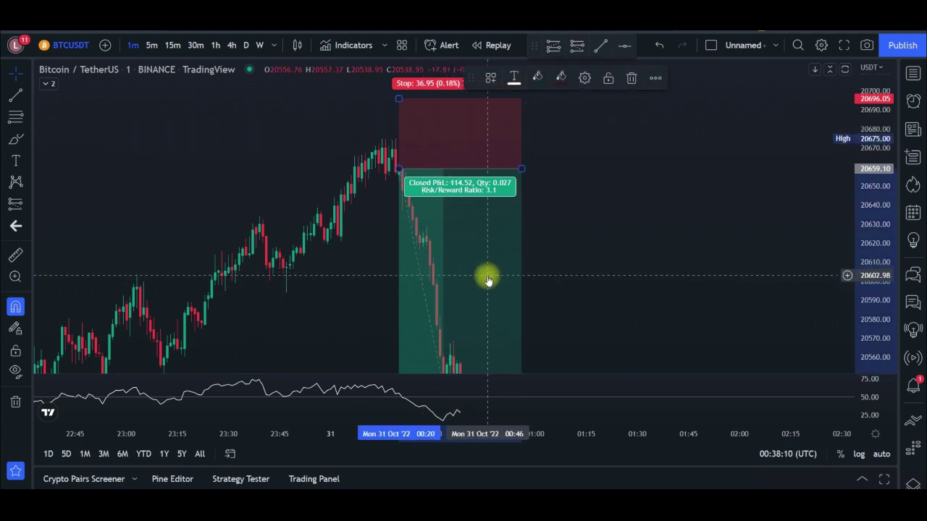
left_click_drag(581, 215, 524, 248)
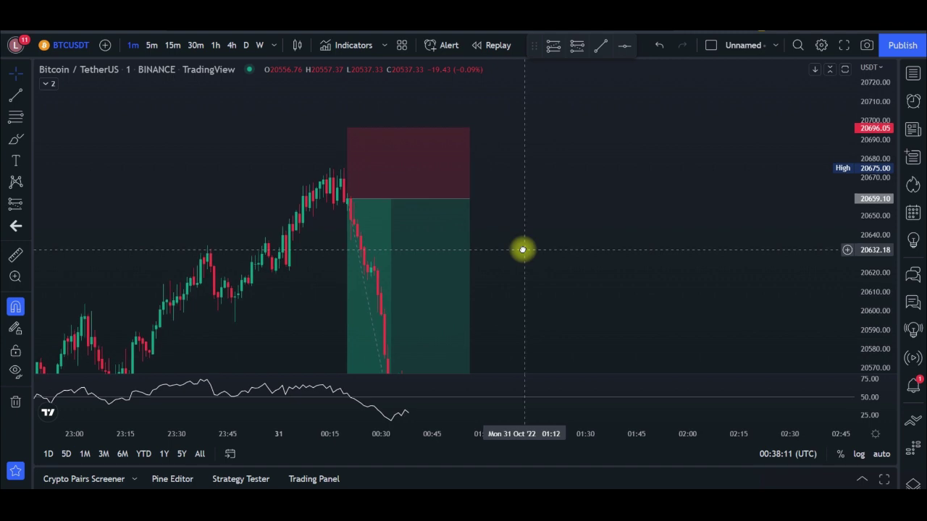
left_click(426, 259)
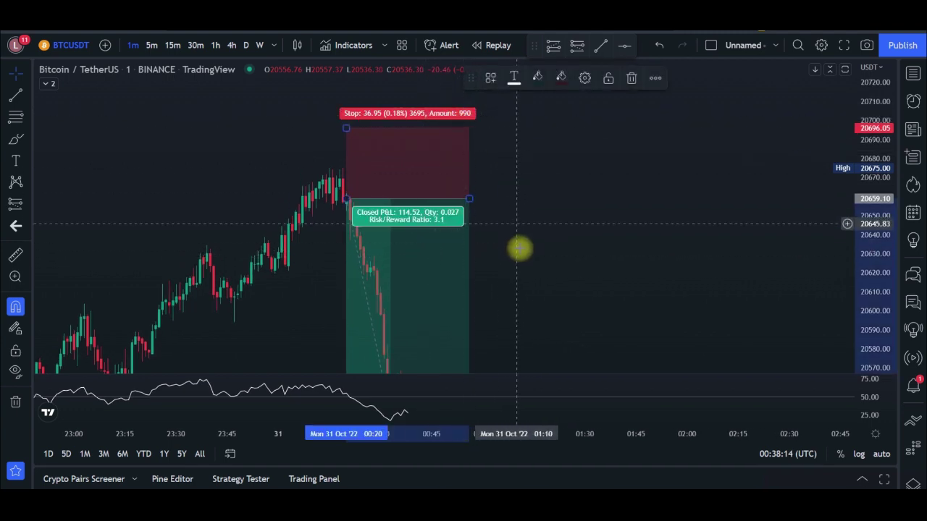
left_click_drag(520, 249, 509, 174)
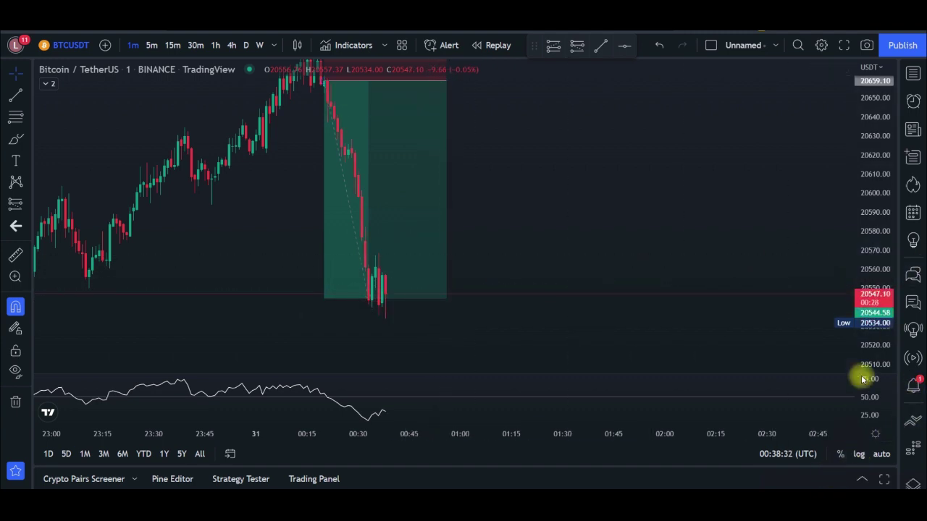
- Examine the short position's target, entry and stop prices on the price scale and the zone edges they match
mouse_move(883, 307)
left_mouse_down()
mouse_move(859, 310)
mouse_move(895, 308)
mouse_move(878, 298)
left_mouse_up()
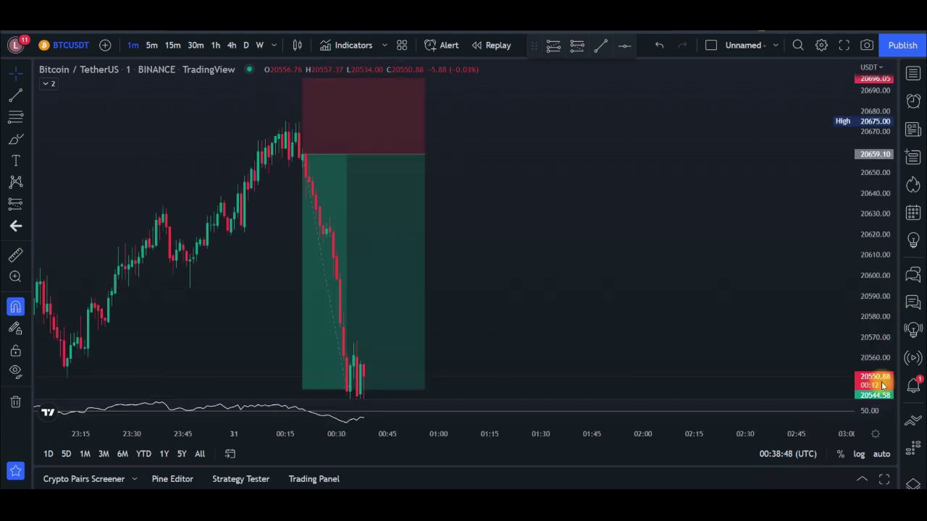
mouse_move(878, 375)
left_mouse_down()
mouse_move(855, 387)
mouse_move(892, 383)
mouse_move(876, 393)
left_mouse_up()
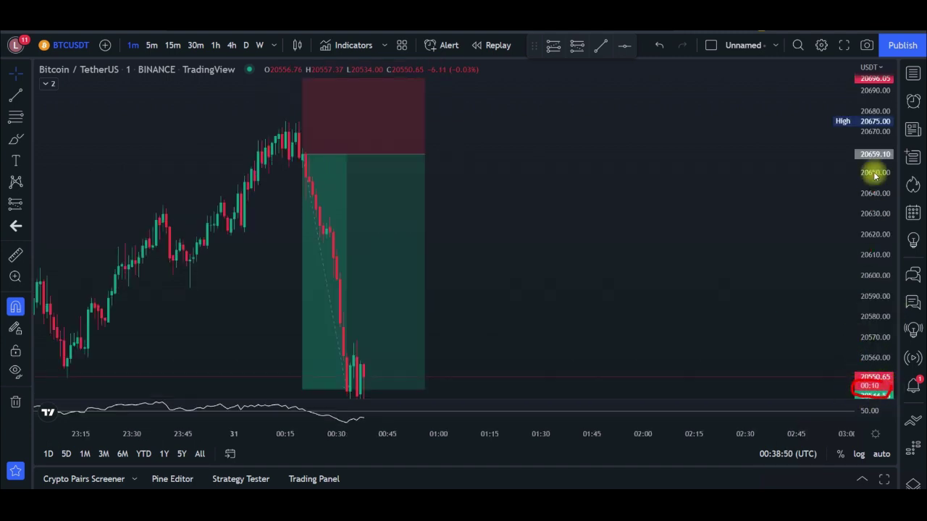
mouse_move(884, 132)
left_mouse_down()
mouse_move(854, 151)
mouse_move(900, 152)
left_mouse_up()
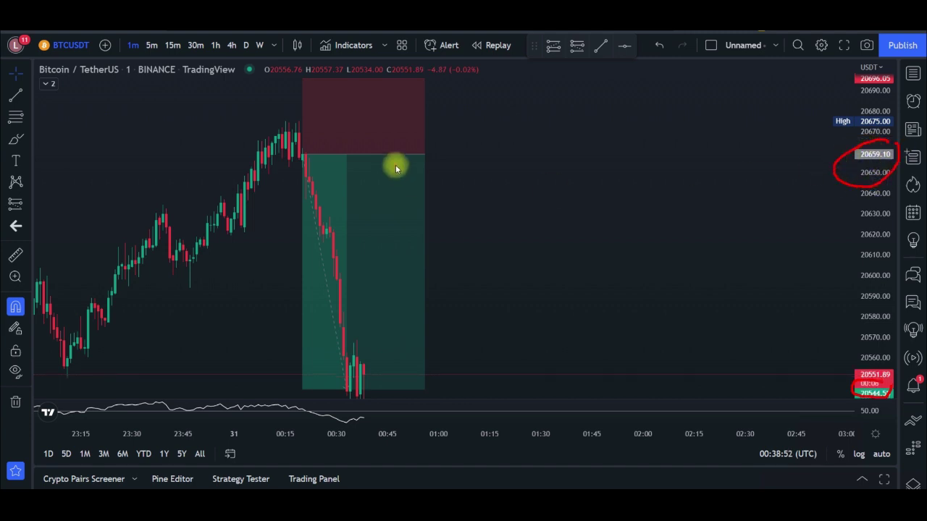
left_click_drag(408, 158, 564, 157)
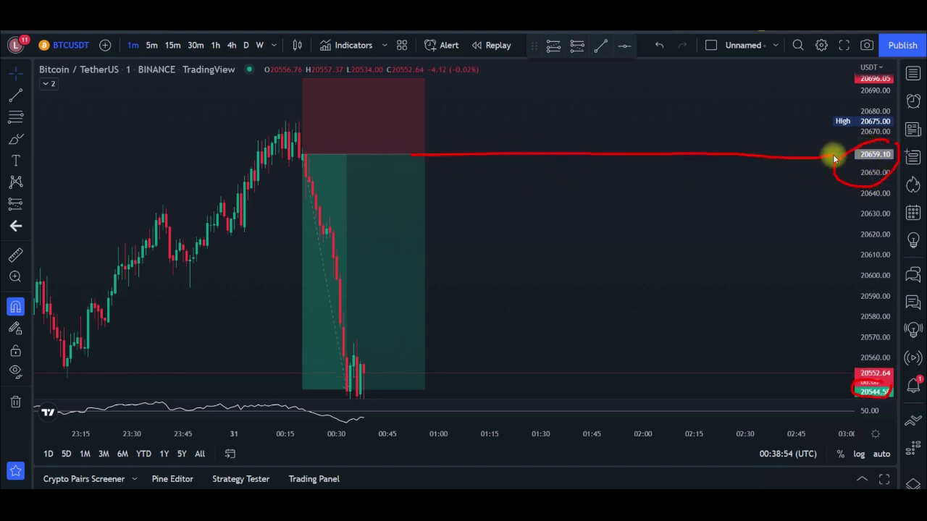
mouse_move(864, 97)
left_mouse_down()
mouse_move(904, 79)
mouse_move(865, 68)
mouse_move(856, 92)
left_mouse_up()
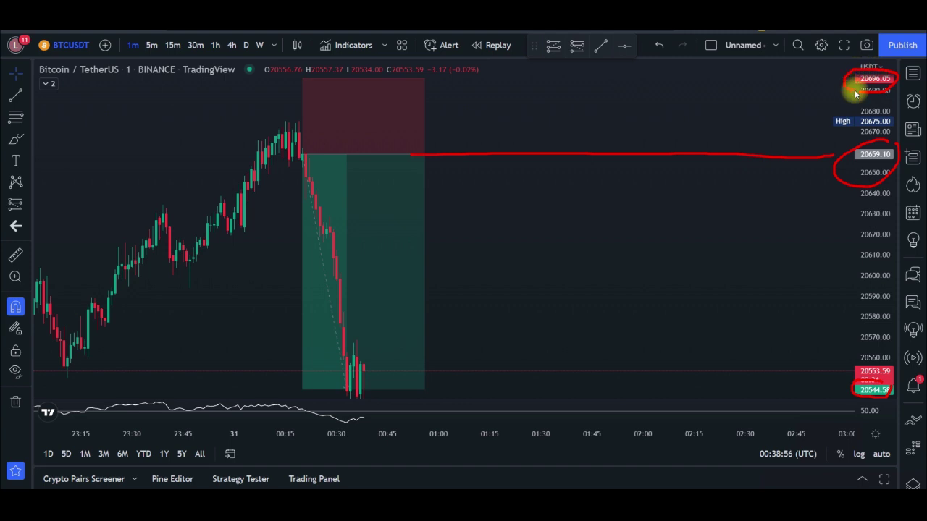
left_click_drag(422, 80, 780, 82)
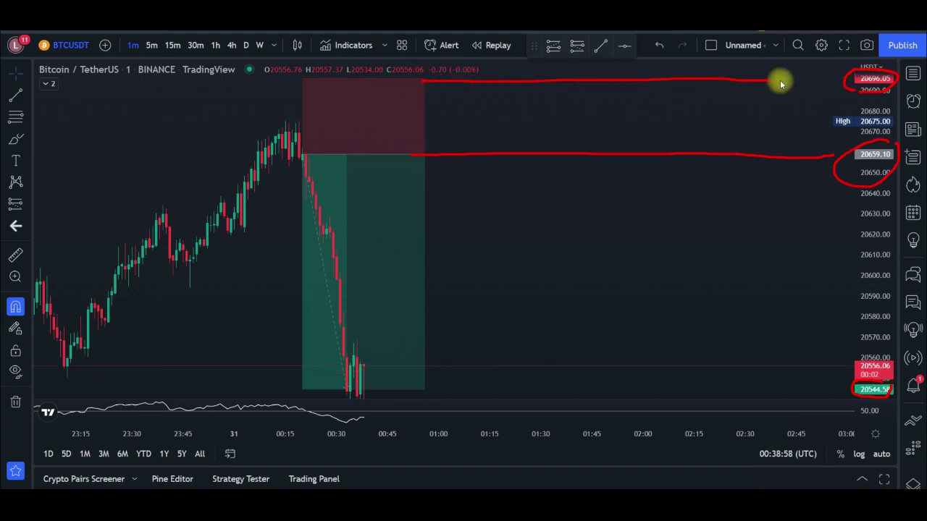
left_click_drag(417, 389, 859, 382)
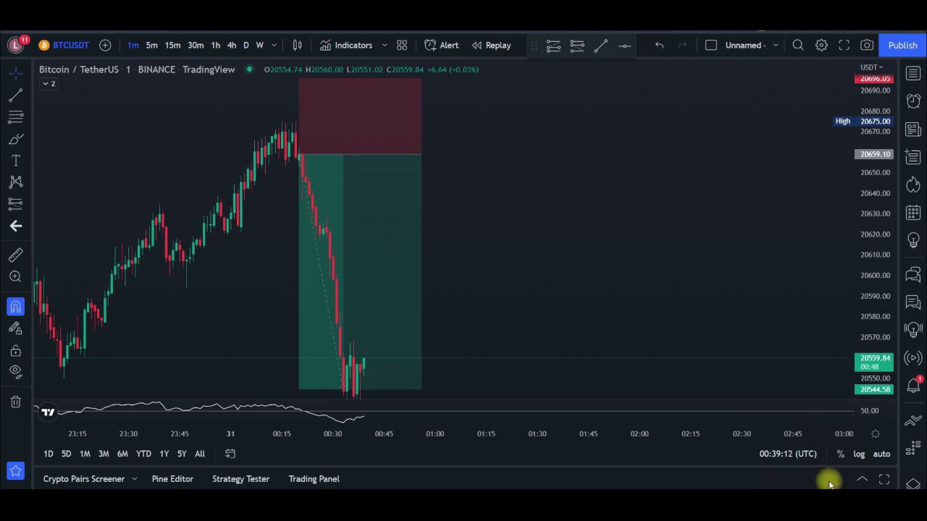
- Open the short position's settings clear of the drawing and try lot sizes of 20 and 5
mouse_move(369, 215)
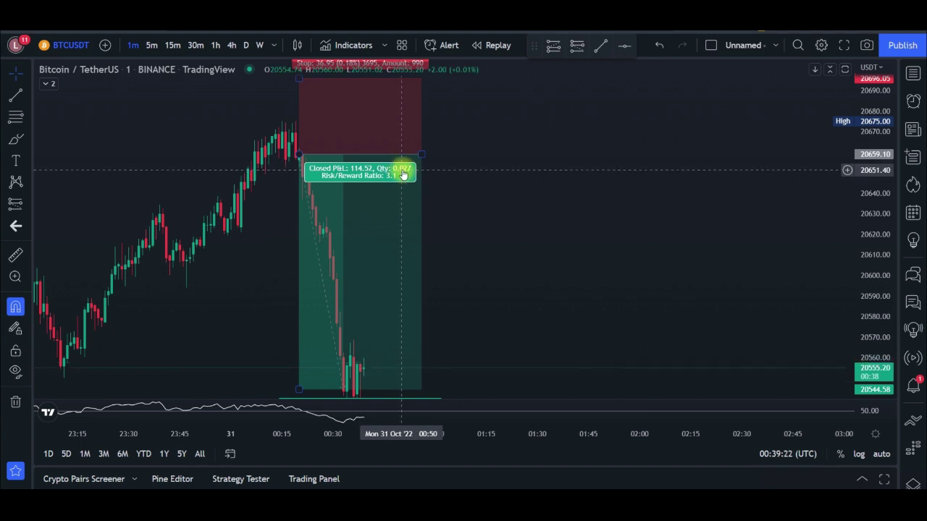
double_click(389, 205)
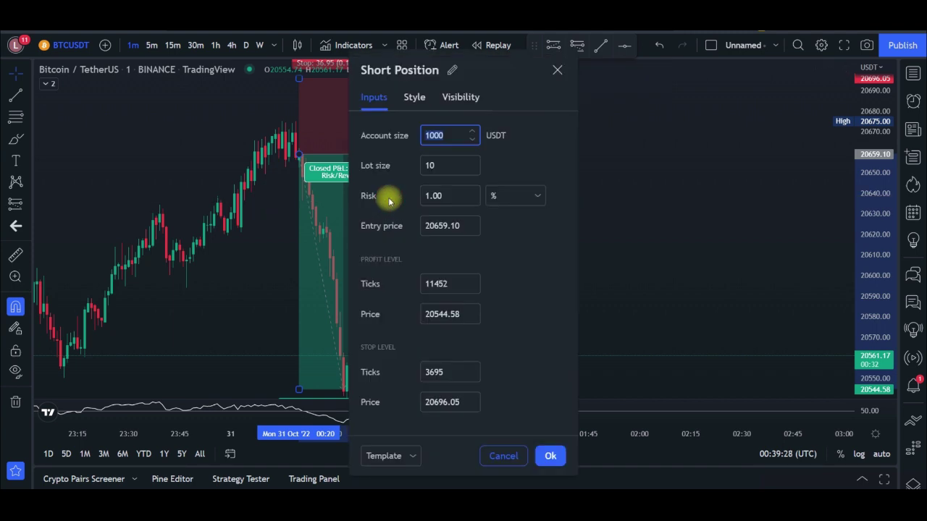
left_click_drag(480, 70, 634, 54)
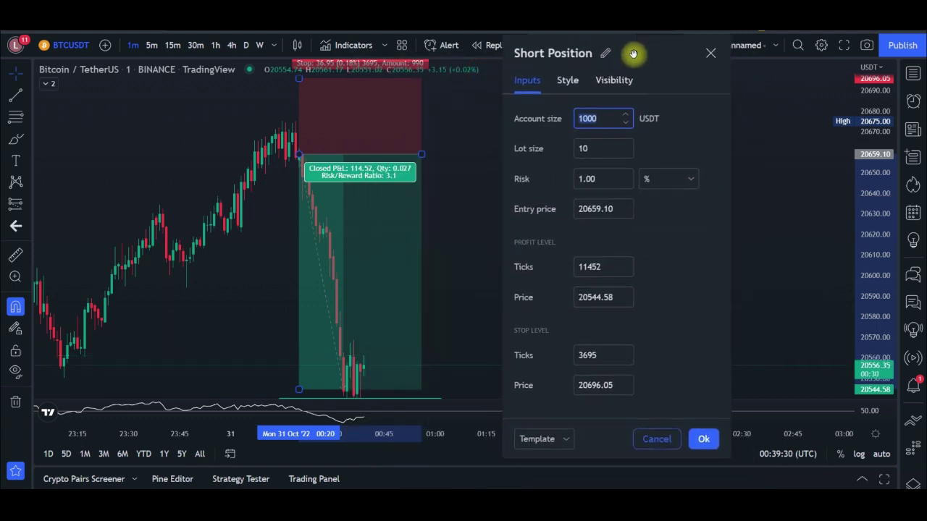
left_click(582, 147)
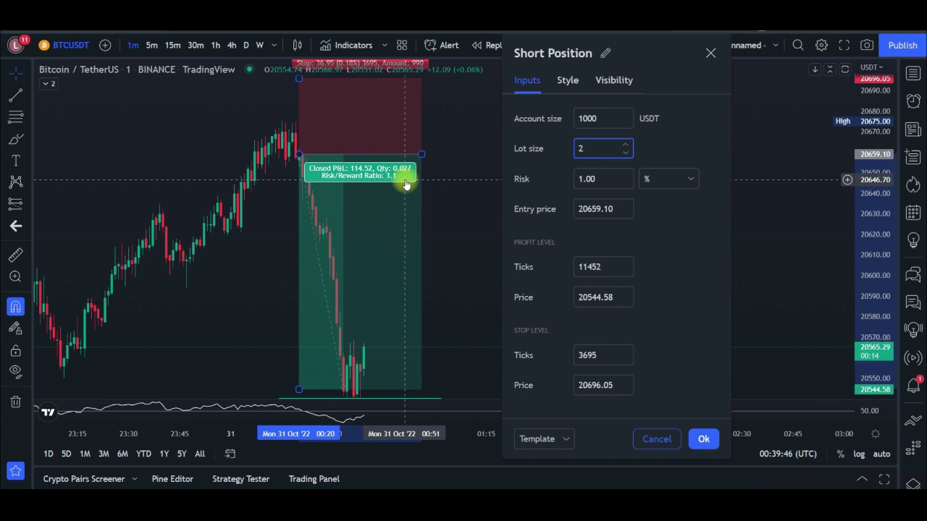
left_click(656, 214)
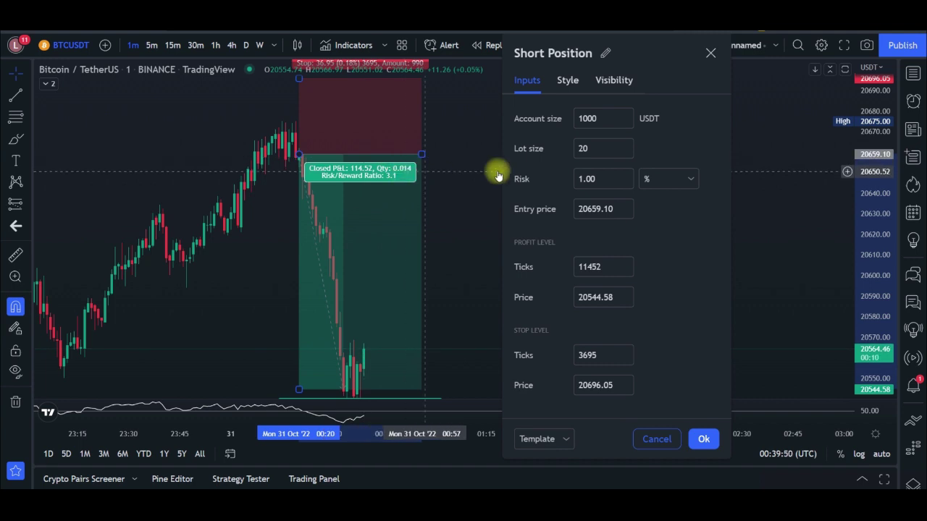
double_click(584, 148)
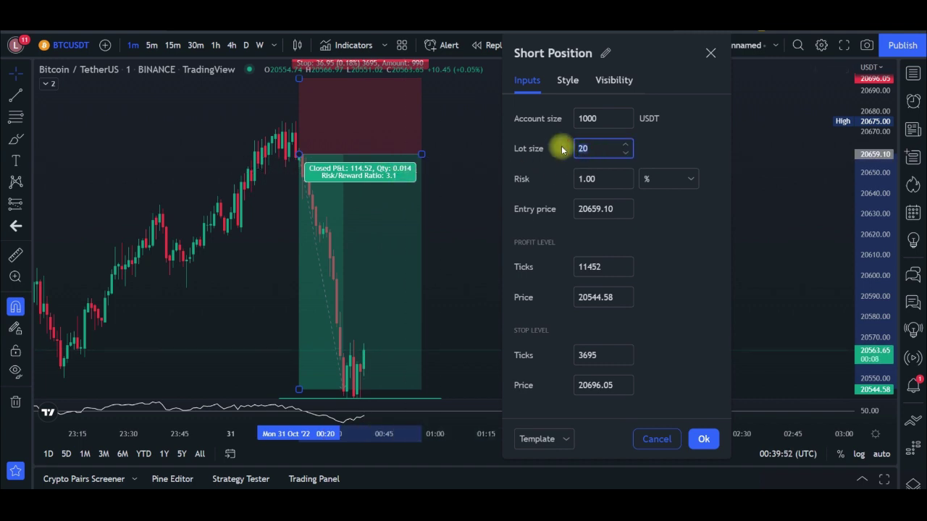
type("5")
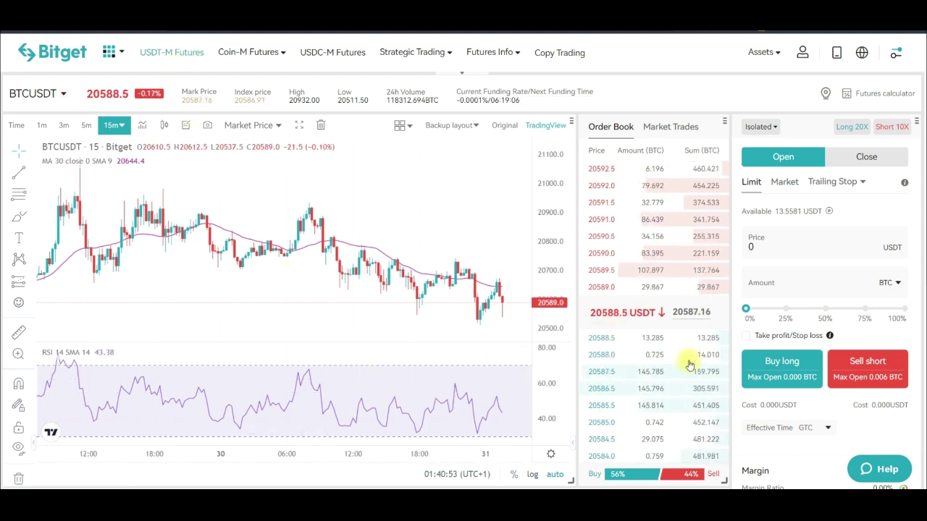
scroll(688, 393, "down", 1)
scroll(753, 284, "up", 1)
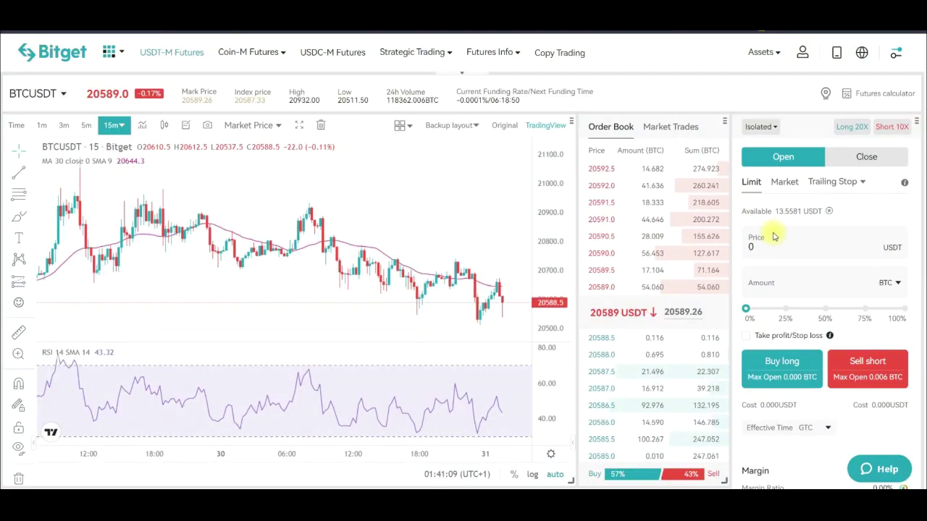
- Set the BTCUSDT limit order's price to 20659, matching the short position's entry level
left_click(769, 245)
left_click_drag(766, 247, 738, 253)
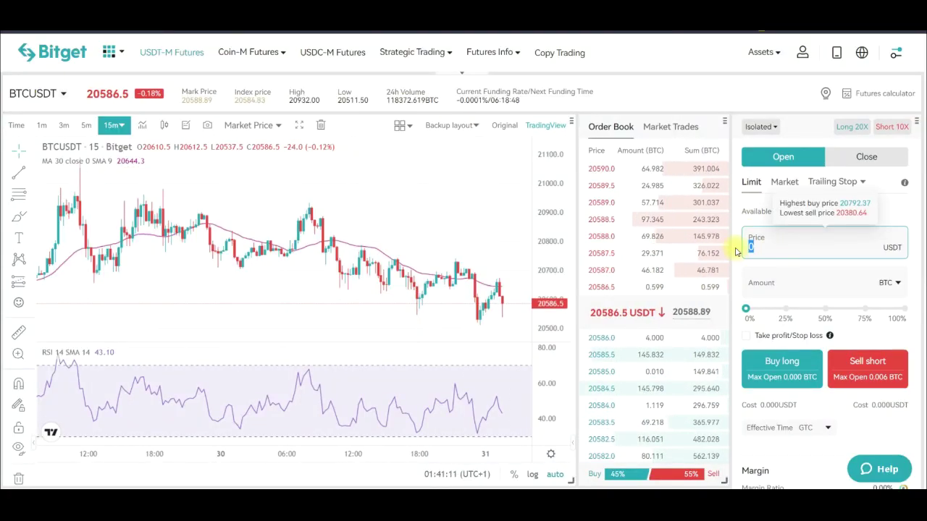
type("20")
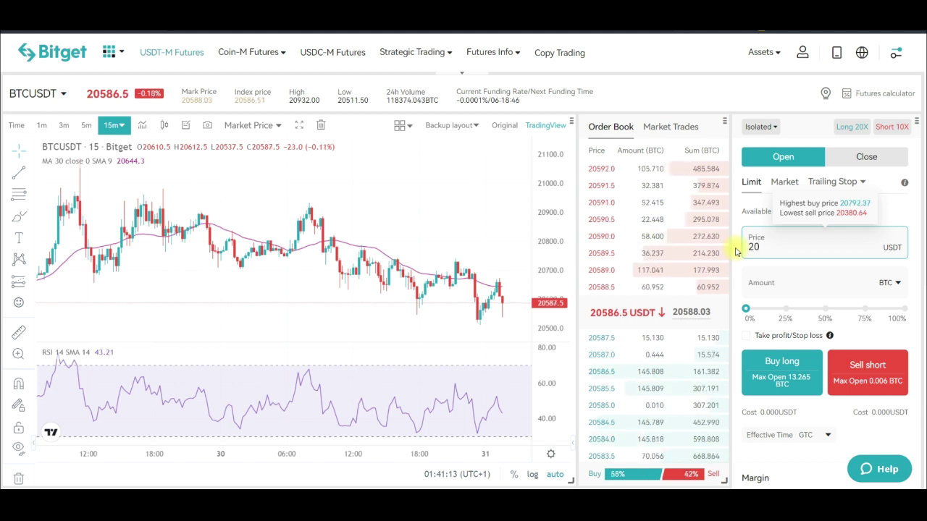
type("659")
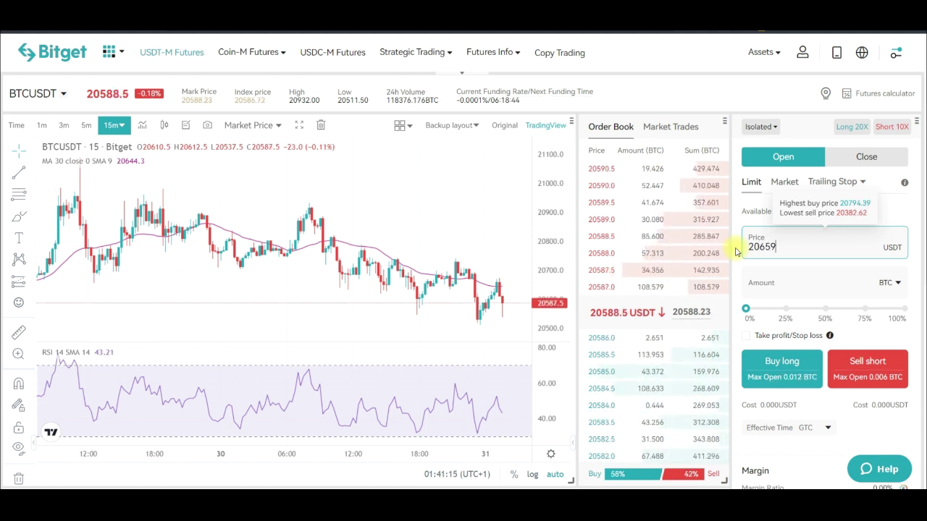
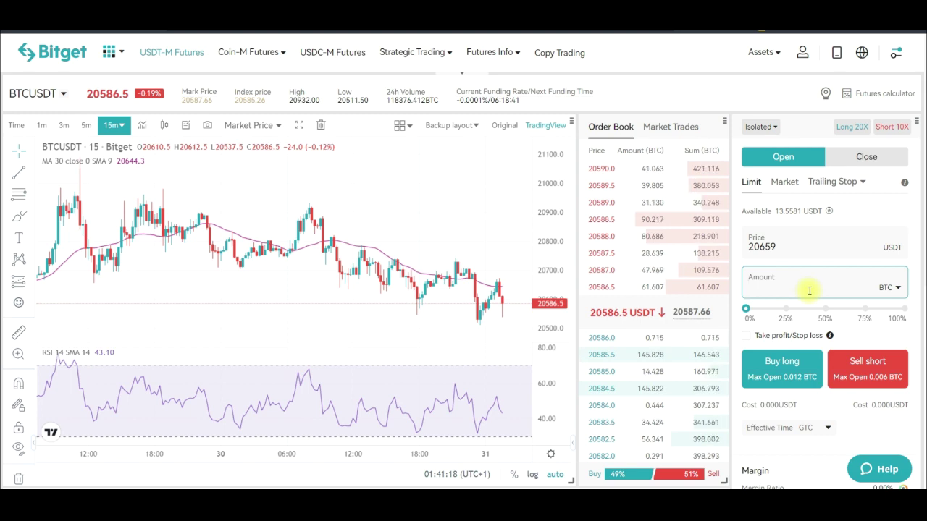
- View the futures unit options, keep BTC, and enter an order amount of 0.014 BTC from the short position's quantity
left_click(896, 289)
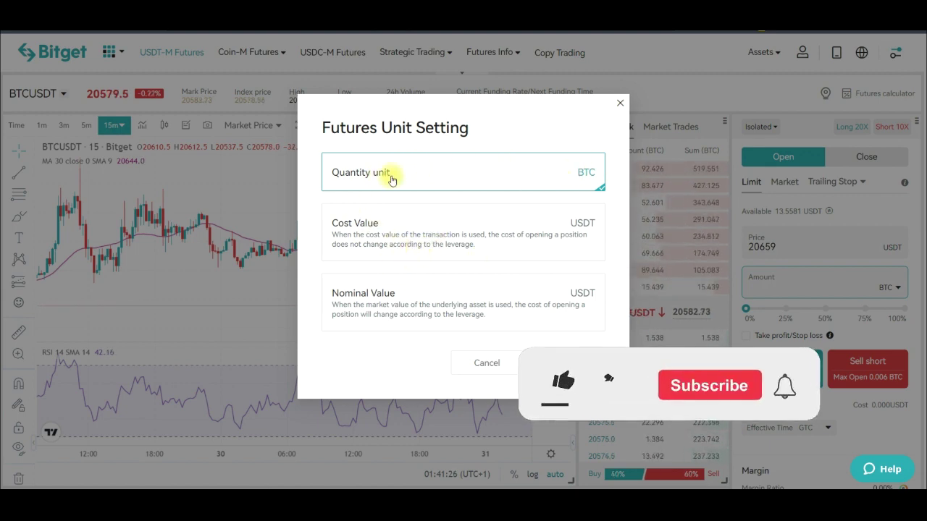
key("Escape")
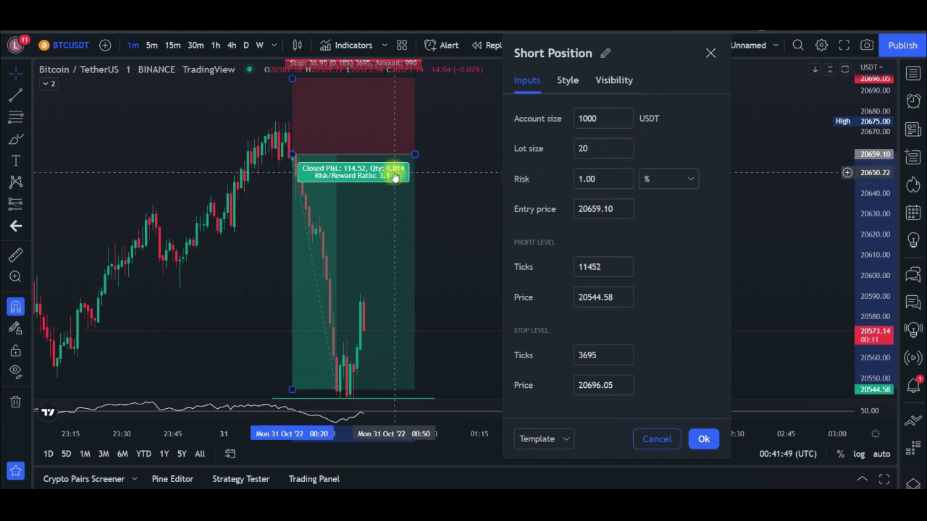
key("ctrl+Tab")
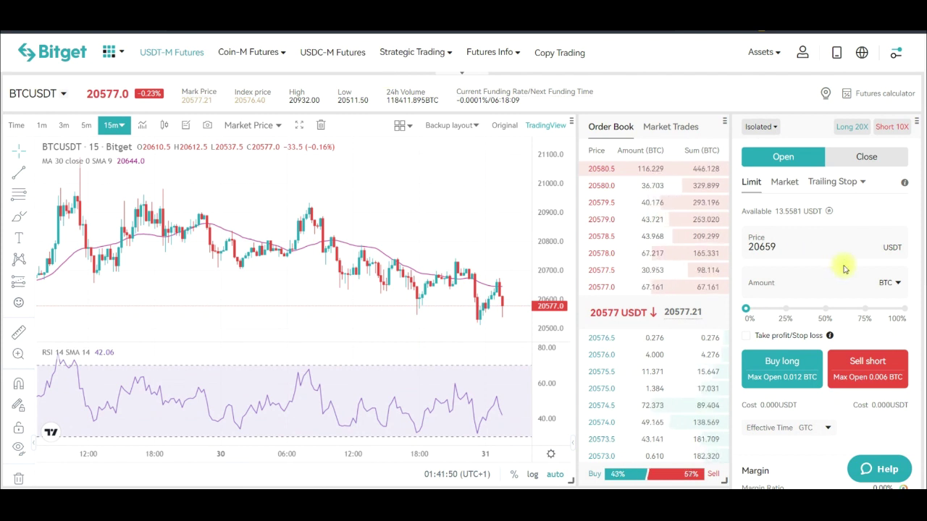
left_click(782, 283)
type("0.014")
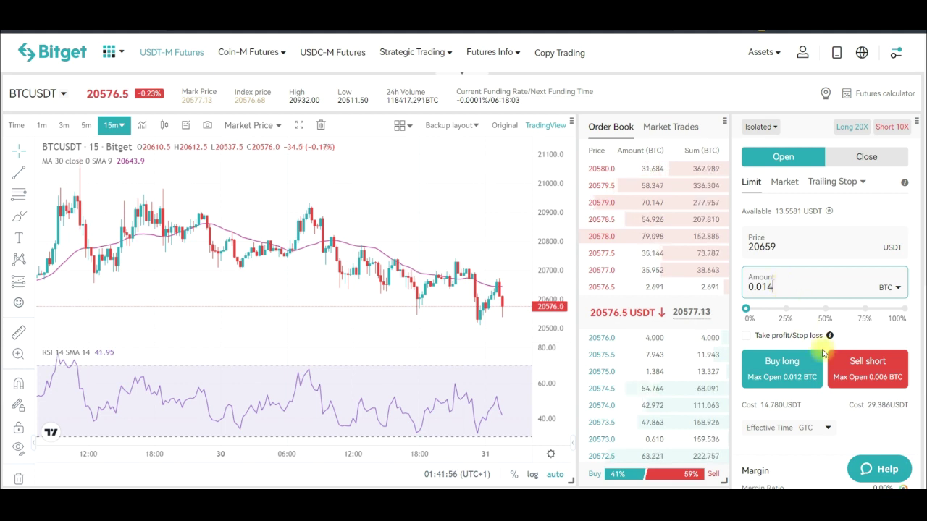
- Examine the cost given for the sell-short side of the order
left_click(883, 337)
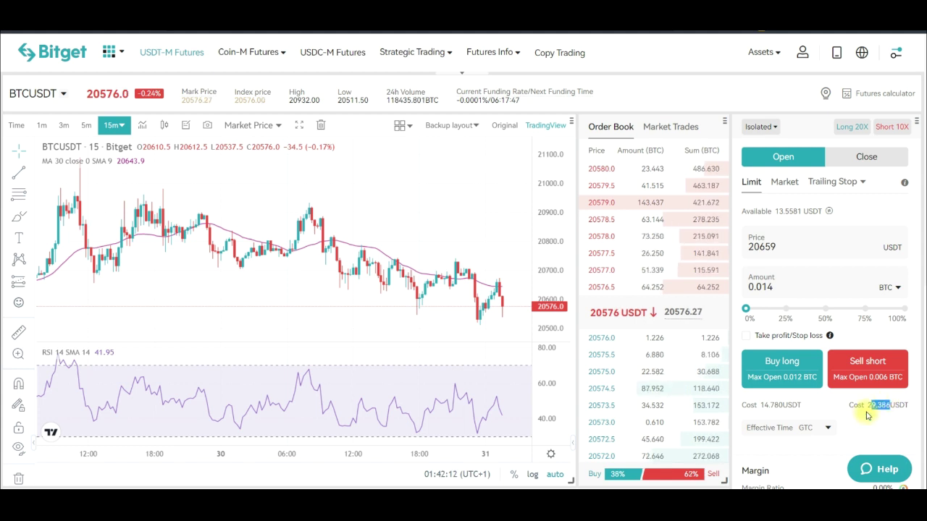
left_click(869, 405)
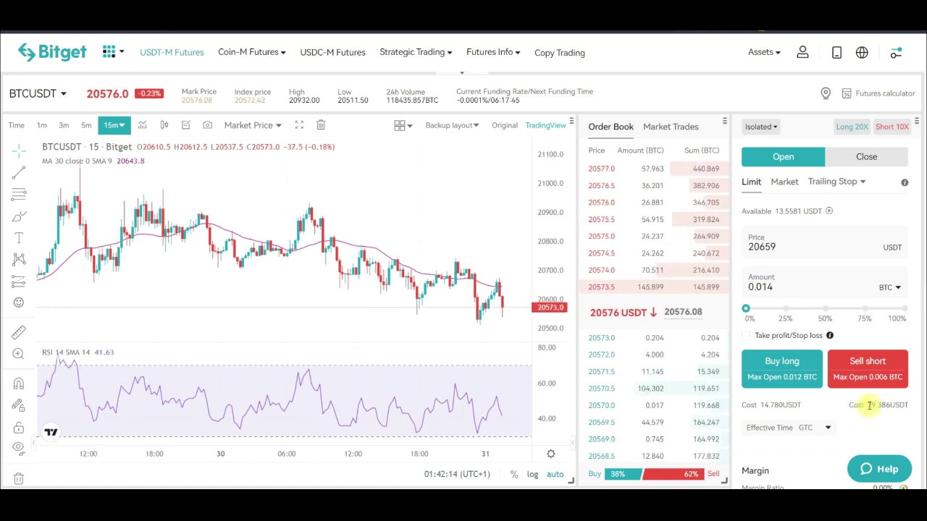
double_click(878, 405)
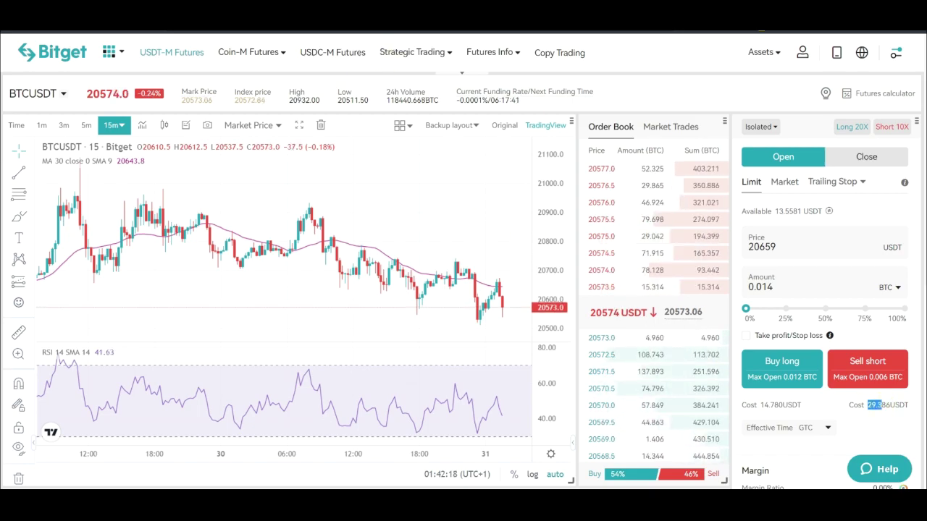
- Check the short position's quantity in TradingView and change the Bitget order amount to 0.135 BTC
key("alt+Tab")
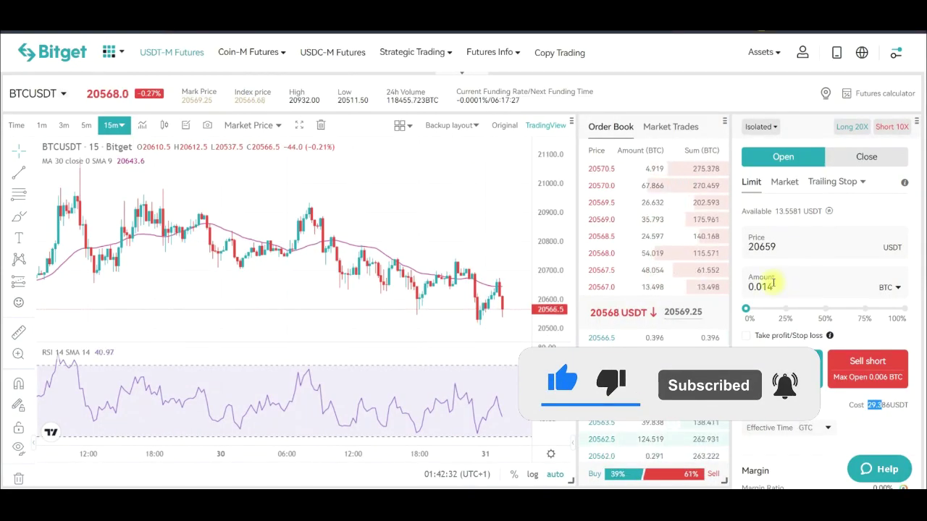
key("BackSpace")
key("BackSpace")
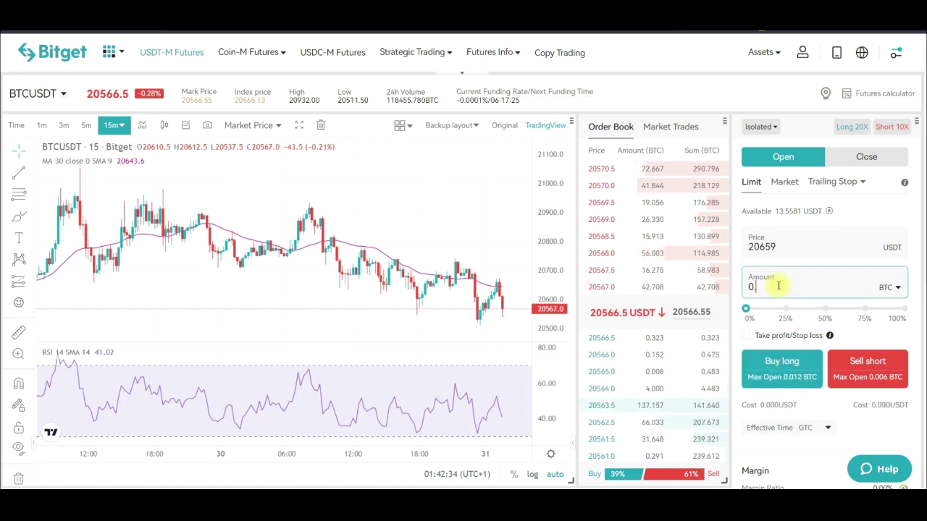
type("1")
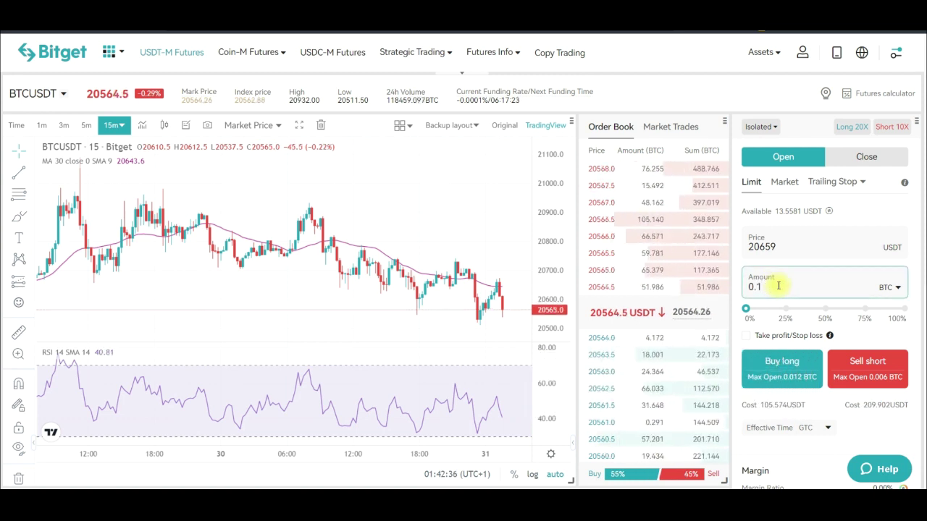
type("35")
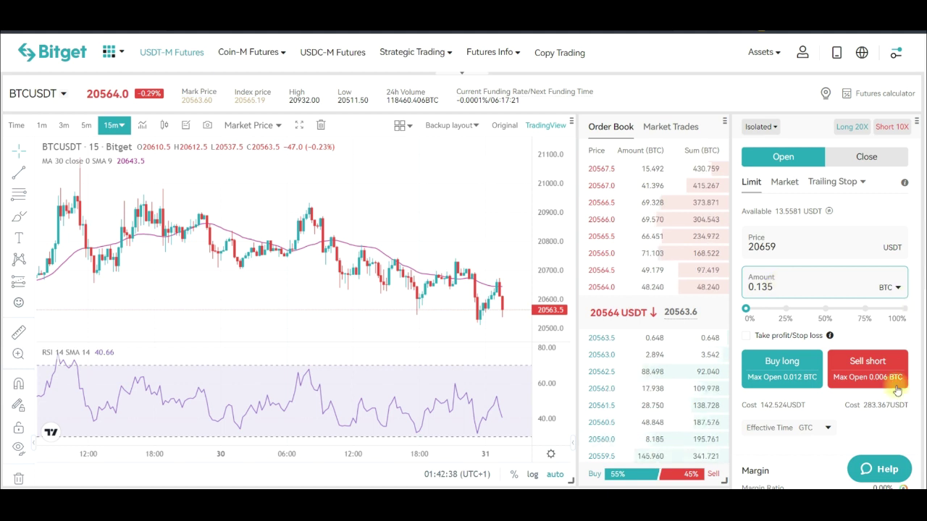
left_click(793, 416)
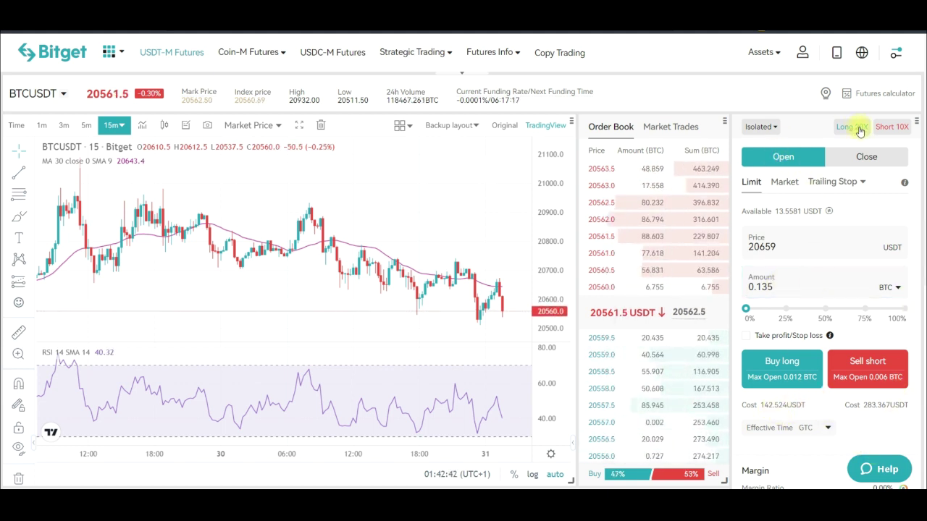
- Enable the order's take profit/stop loss and set its take-profit price to 20544.5, based on the short position's profit level in TradingView
scroll(825, 341, "down", 1)
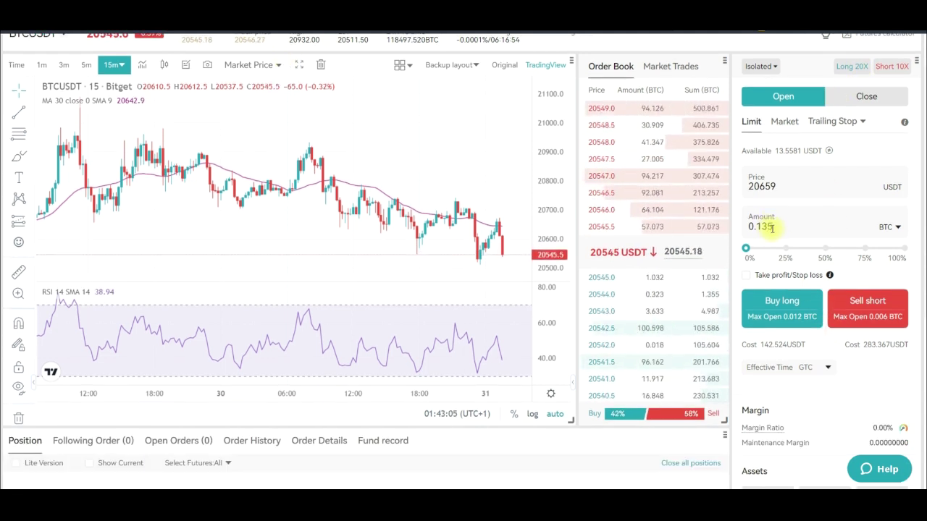
left_click(747, 277)
left_click(781, 298)
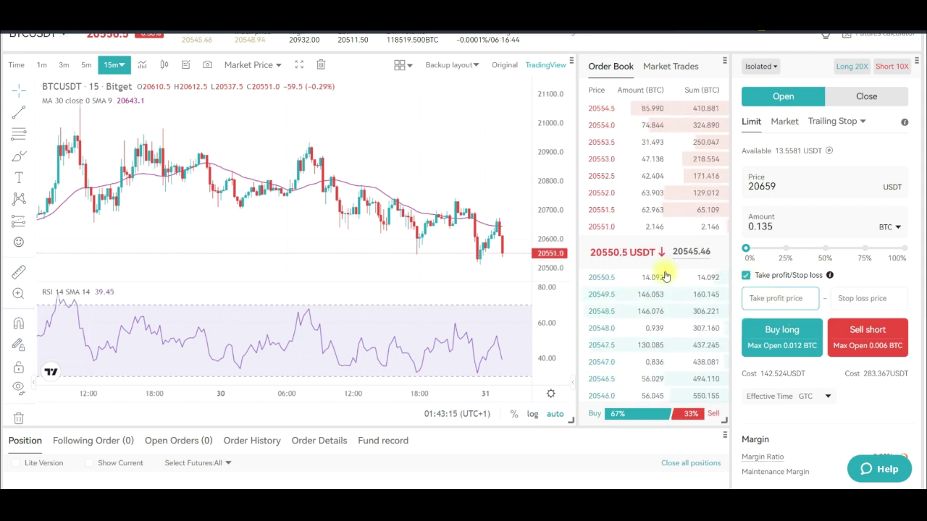
key("alt+Tab")
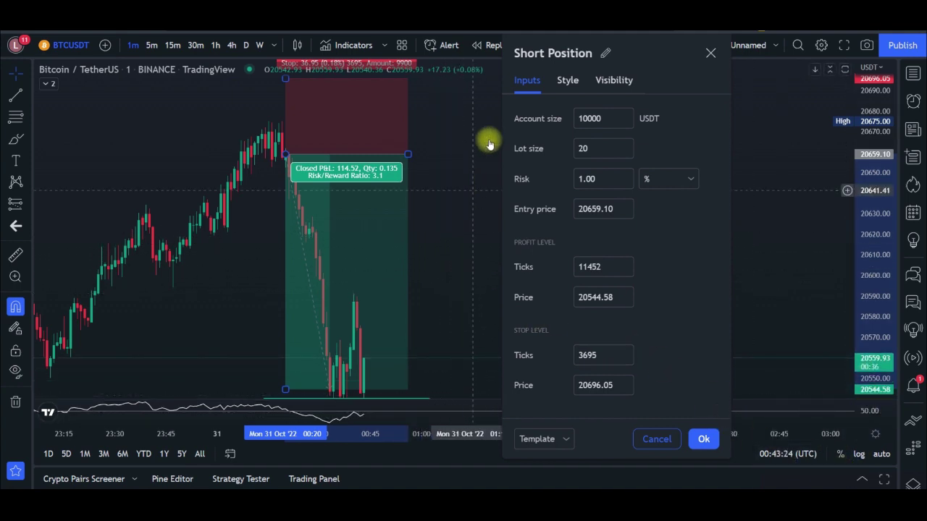
key("alt+Tab")
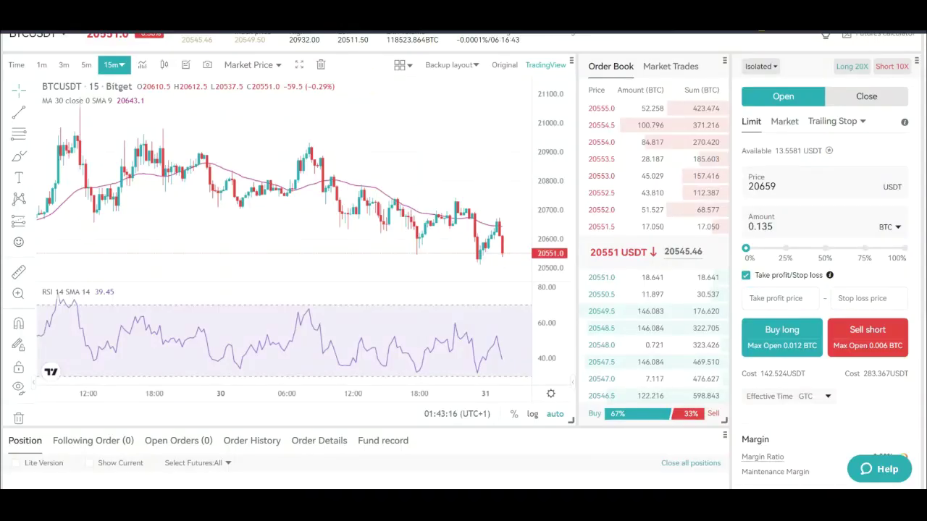
left_click(755, 298)
type("20")
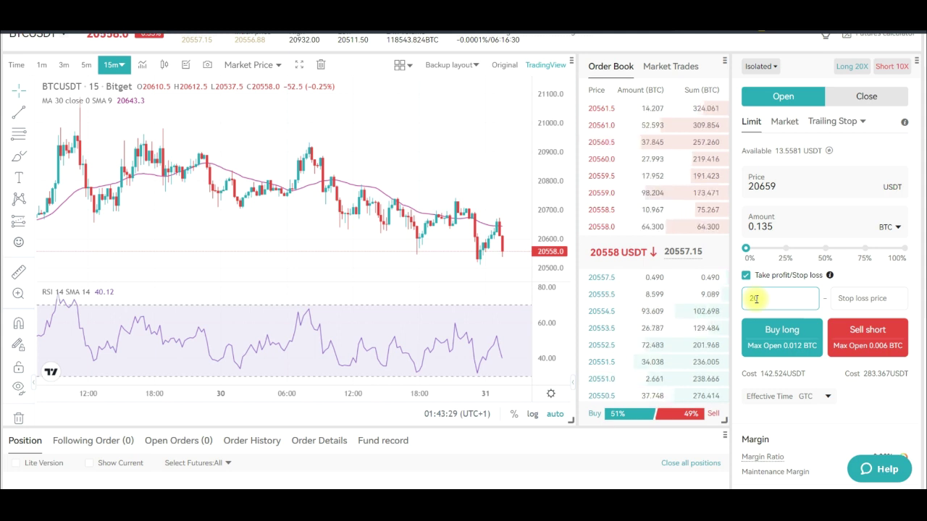
type("544.5")
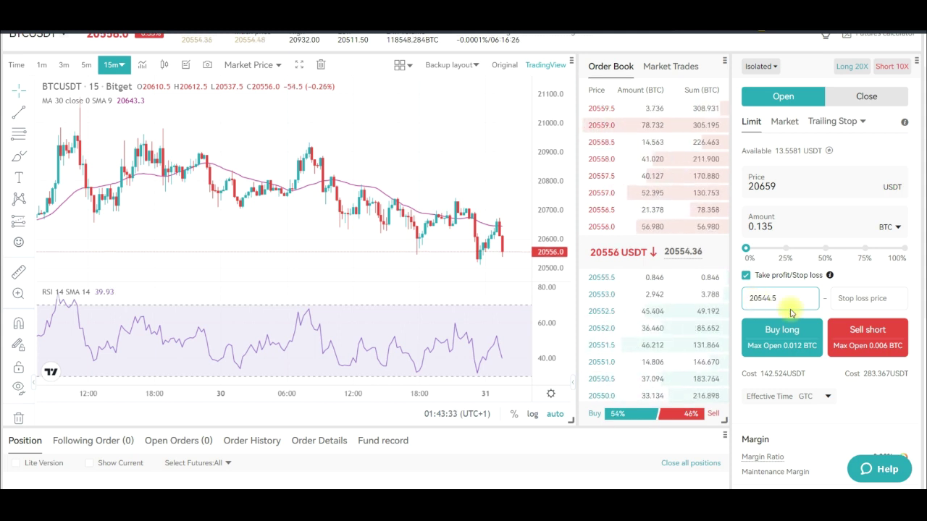
- Read the stop level in TradingView, accept the short position's settings, and set the Bitget order's stop-loss price to 20696
left_click(842, 298)
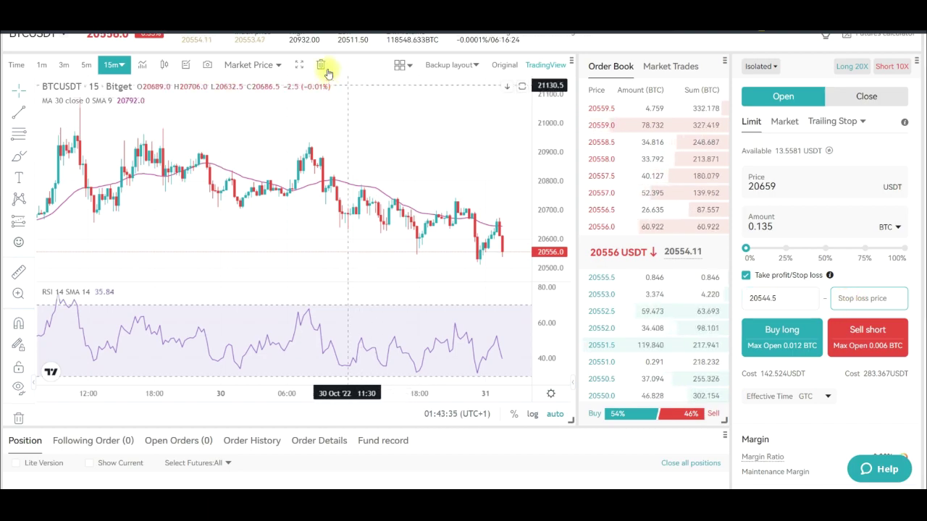
key("alt+Tab")
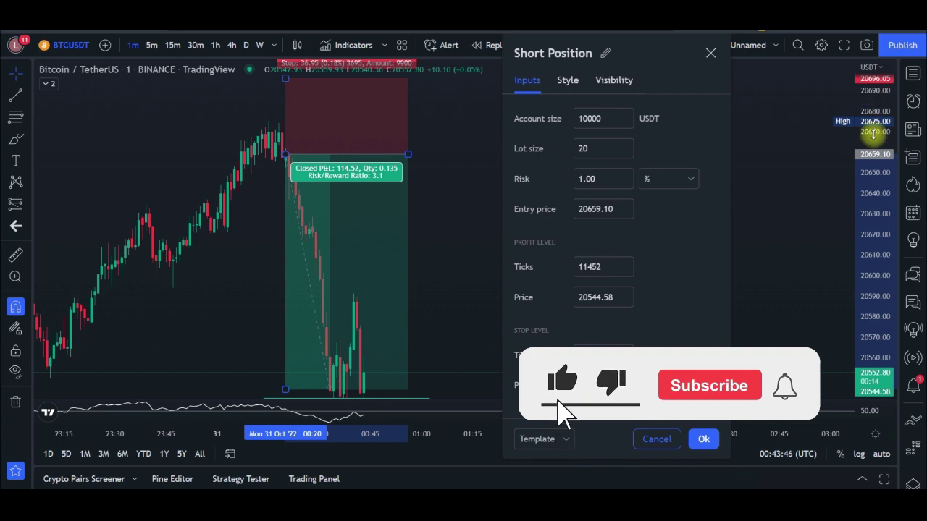
left_click(703, 439)
left_click_drag(683, 254, 623, 259)
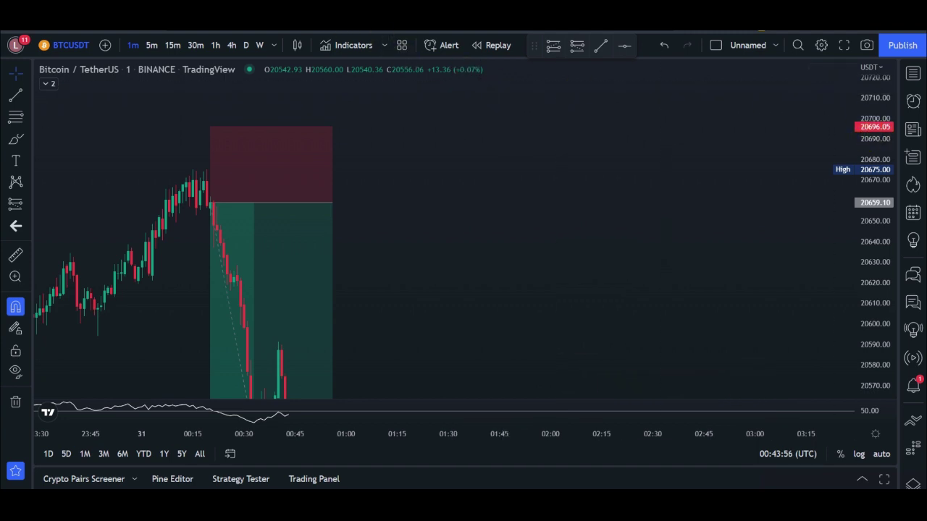
key("alt+Tab")
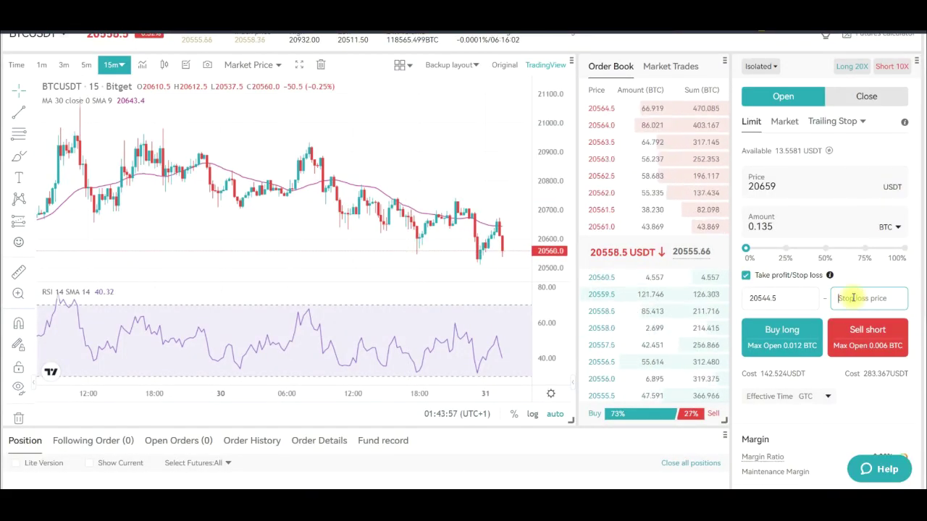
type("206")
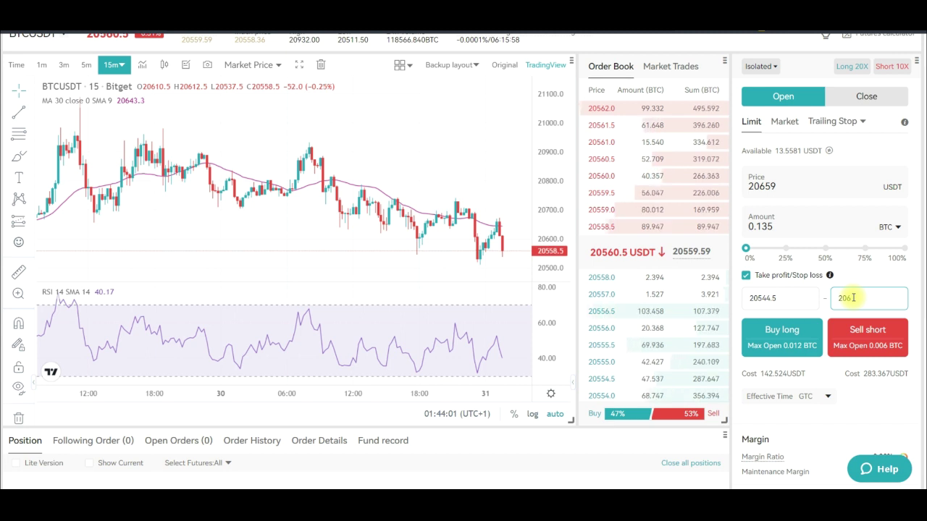
type("96")
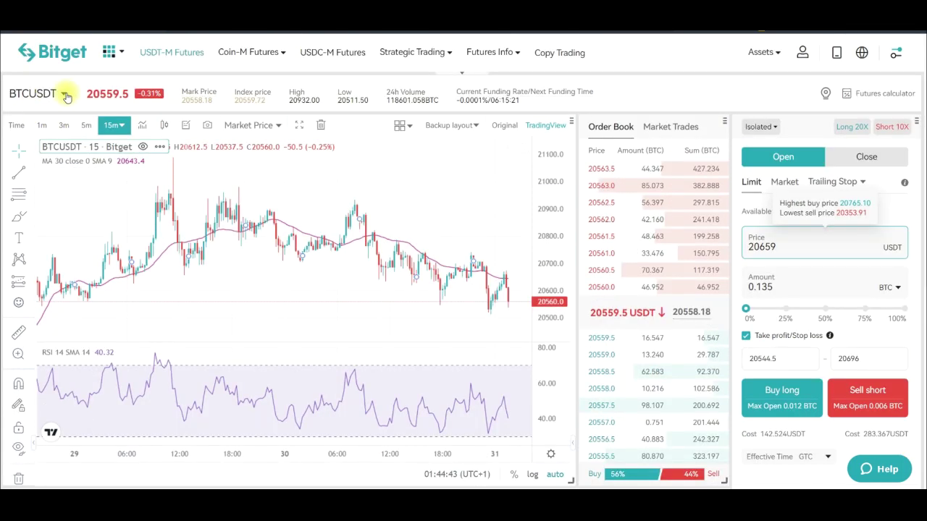
- Search the futures pairs for "doge" and open the DOGEUSDT market
left_click(66, 97)
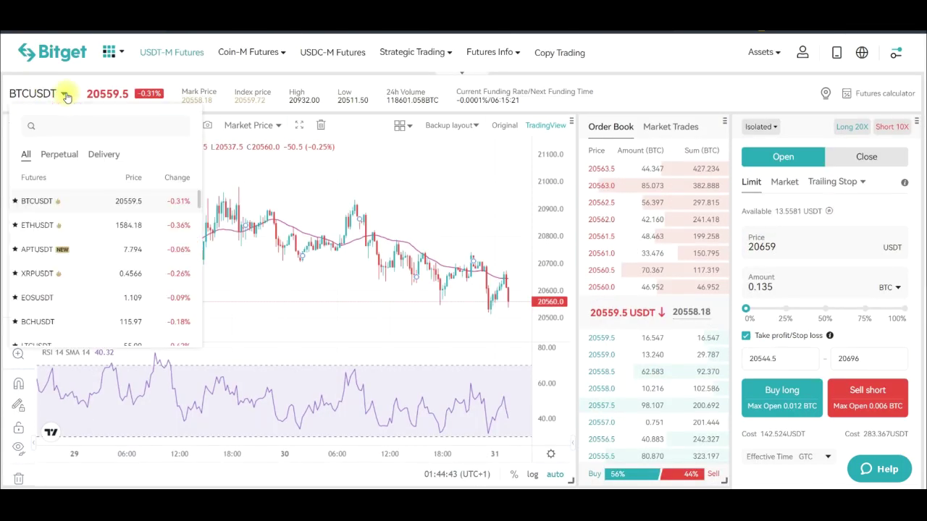
left_click(51, 129)
type("do")
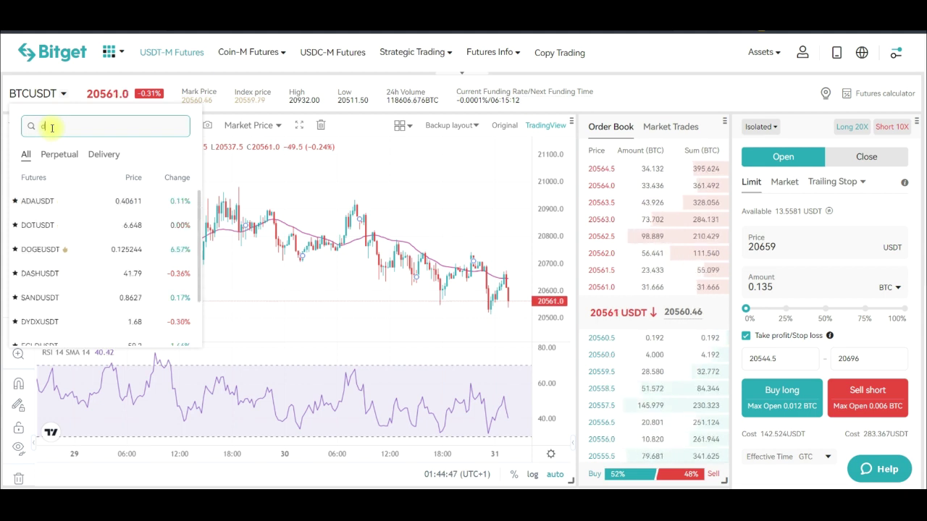
type("ge")
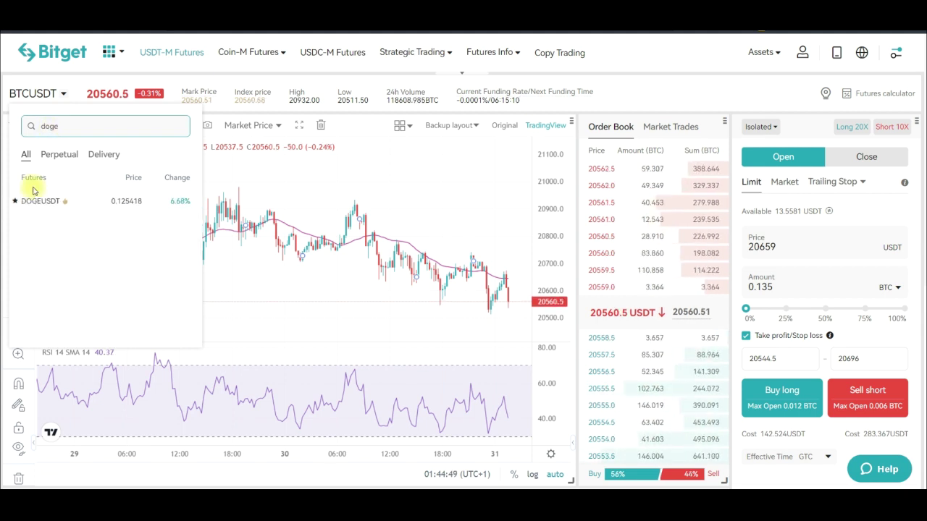
left_click(35, 201)
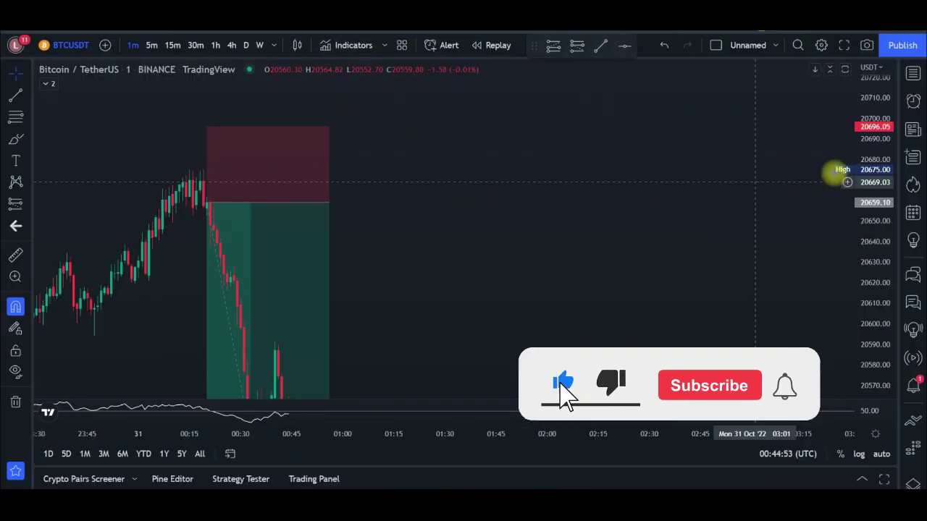
- Switch the TradingView chart to DOGEUSDT from the watchlist and bring the labelled long position into view
left_click(912, 73)
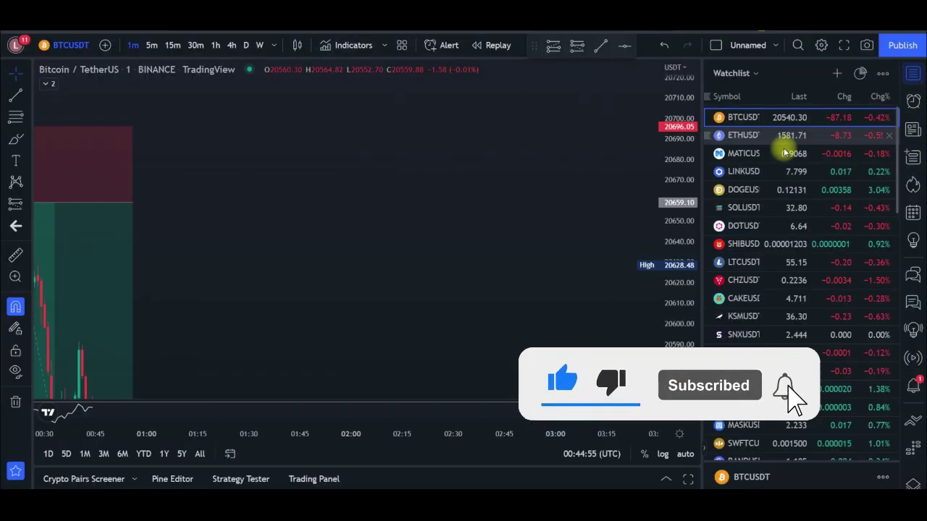
left_click(746, 190)
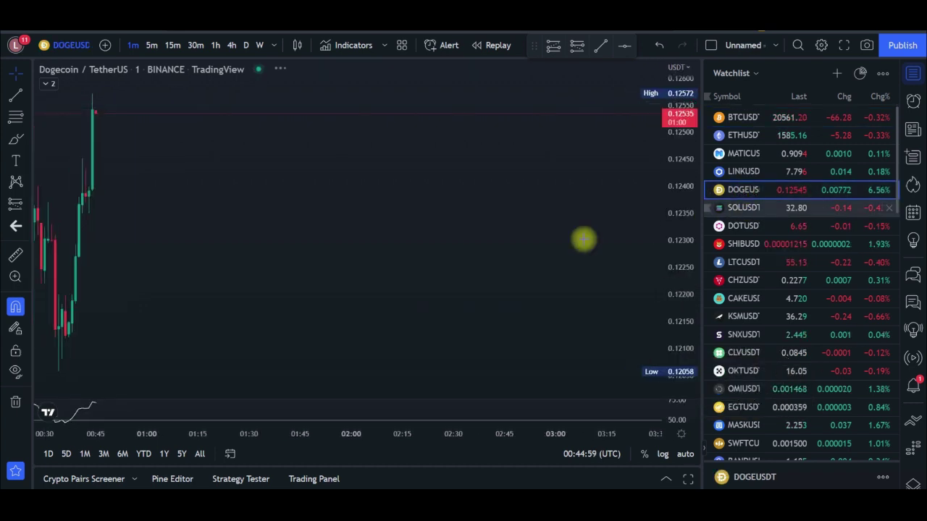
left_click_drag(207, 225, 475, 217)
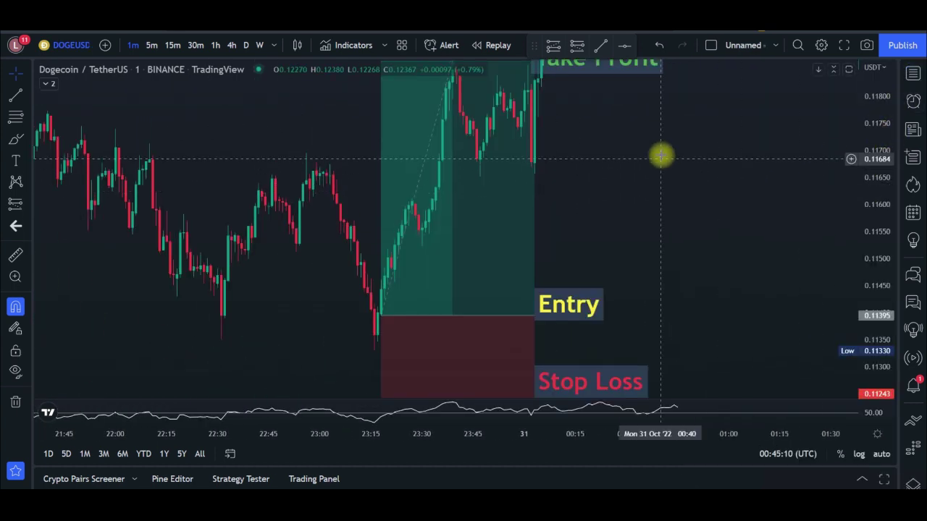
- Fit the whole Dogecoin long position in the TradingView chart, examine its quantity, and switch to the Bitget DOGEUSDT order form
left_click_drag(879, 181, 877, 283)
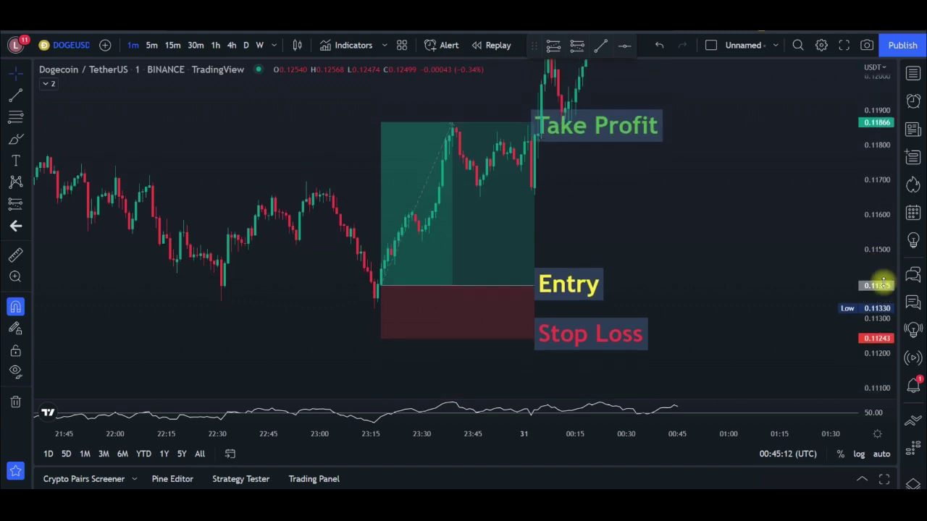
left_click(483, 229)
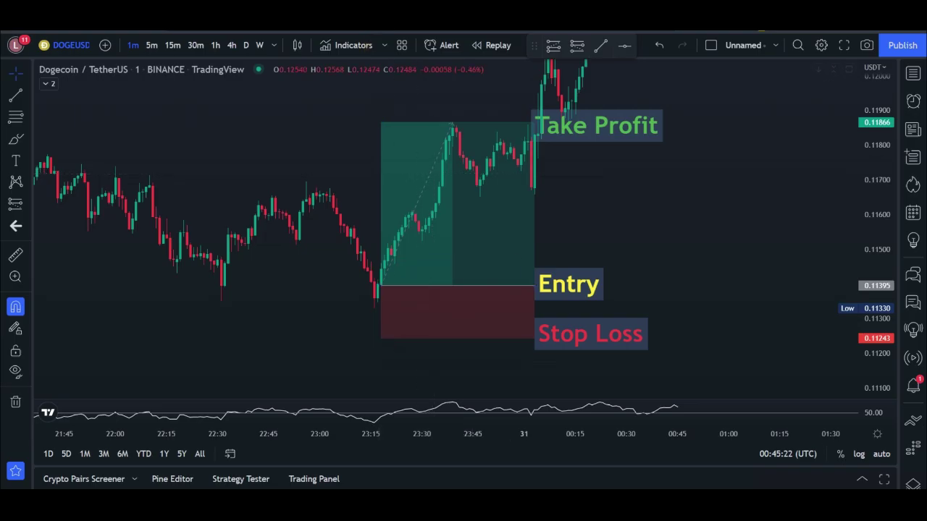
key("ctrl+Tab")
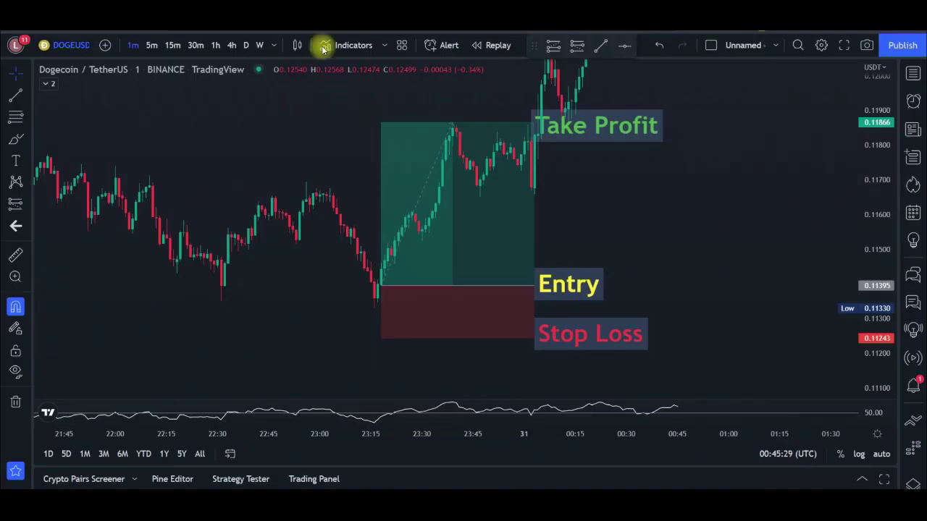
key("ctrl+Tab")
mouse_move(492, 186)
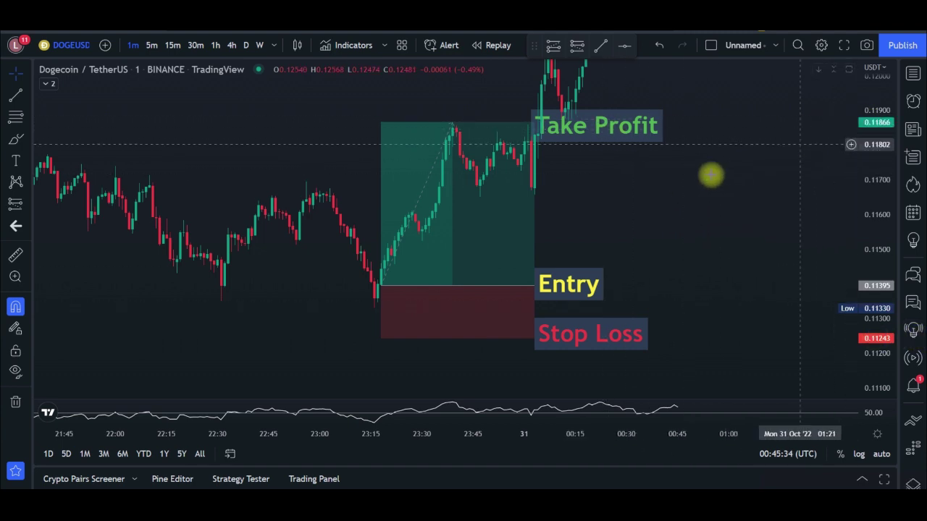
mouse_move(511, 221)
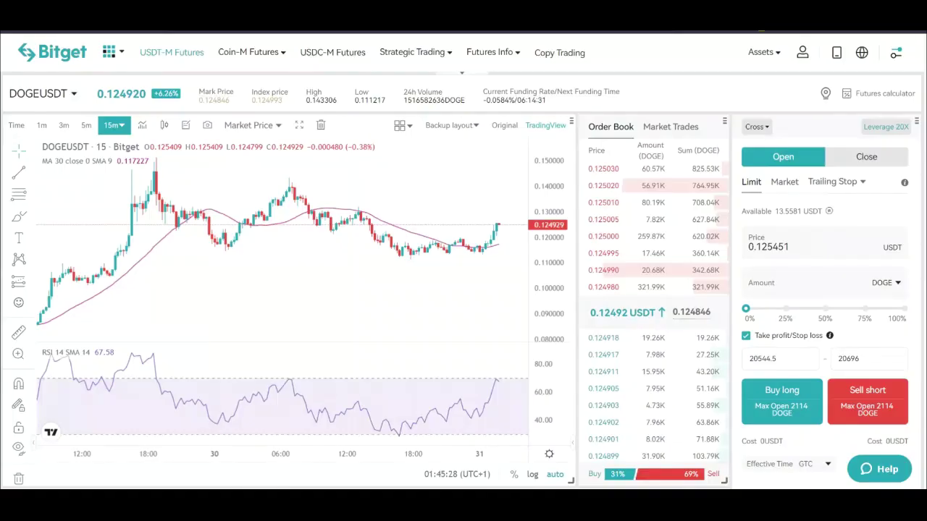
- Set the DOGEUSDT limit order's amount to 659 DOGE and check the order's cost in USDT
left_click(779, 283)
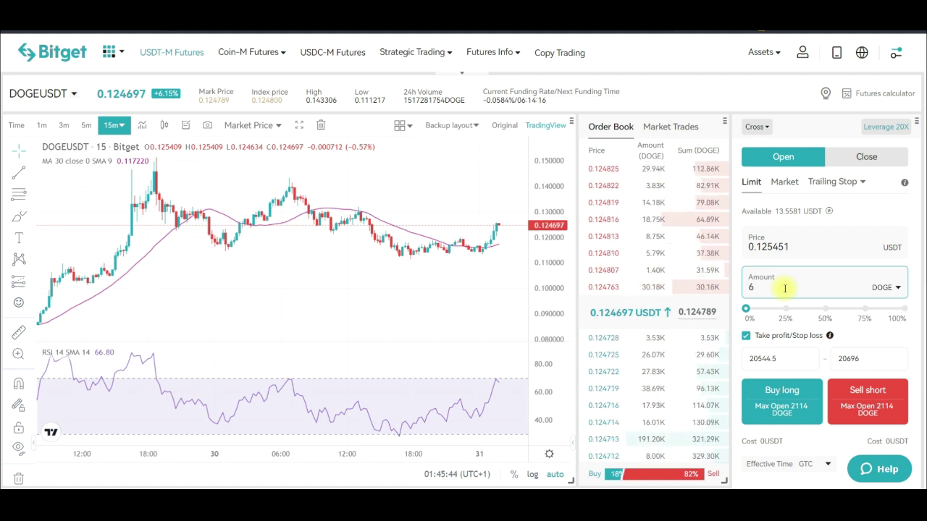
type("6")
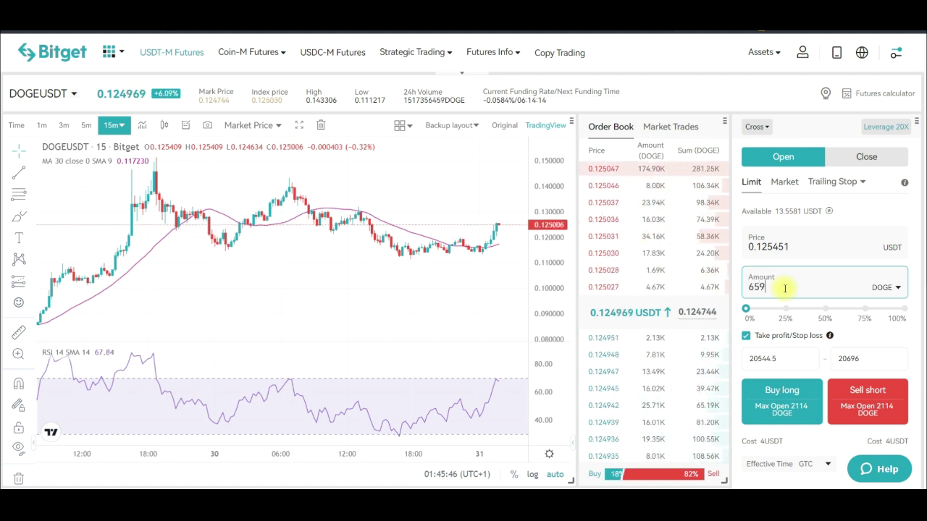
type("59")
scroll(790, 391, "down", 1)
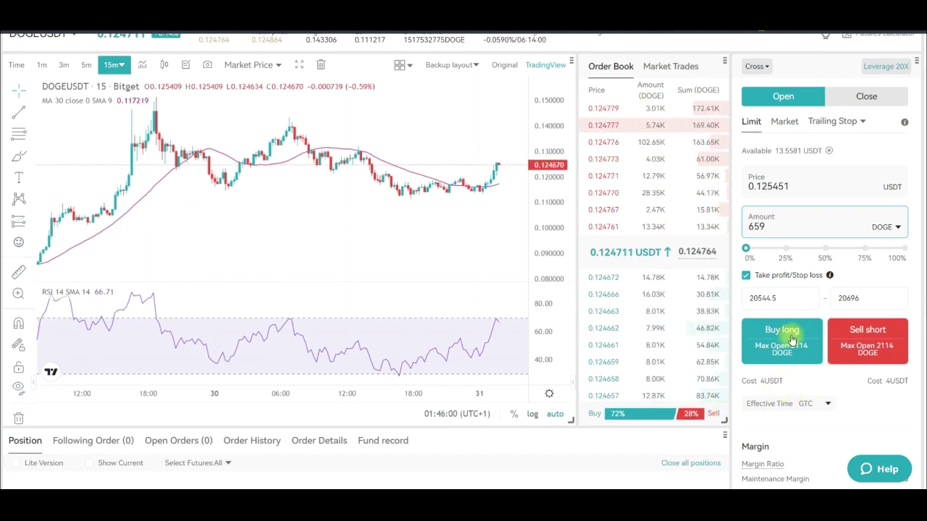
scroll(869, 138, "up", 1)
scroll(863, 242, "down", 2)
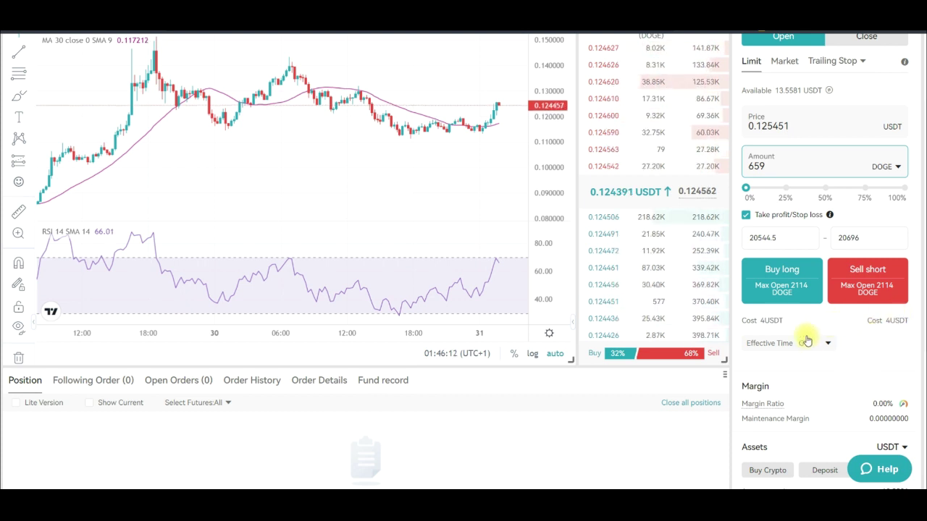
mouse_move(750, 336)
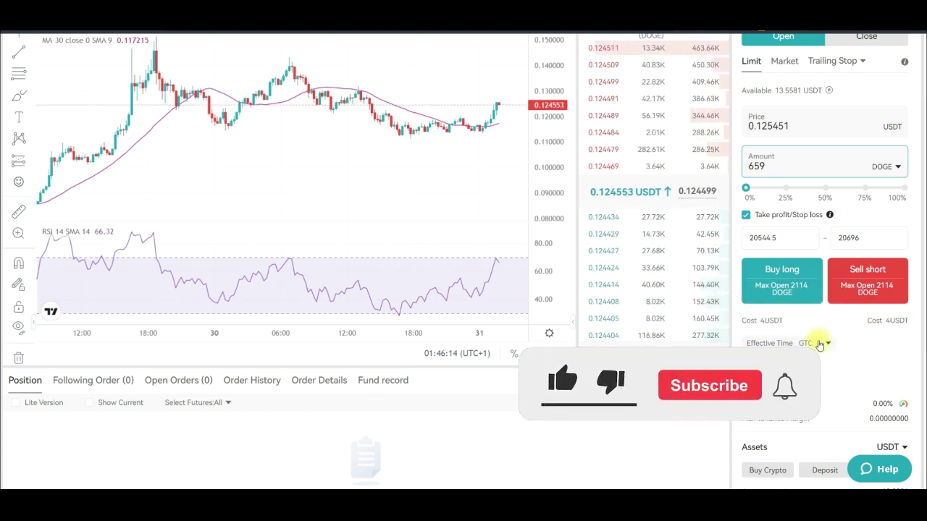
scroll(802, 331, "up", 2)
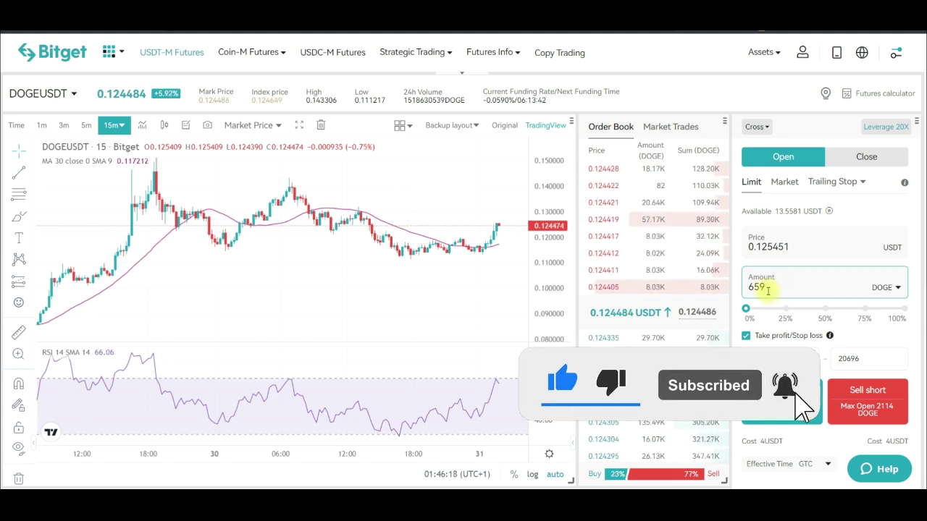
- Replace the order amount with 2000 DOGE and check the resulting cost
left_click_drag(768, 288, 746, 304)
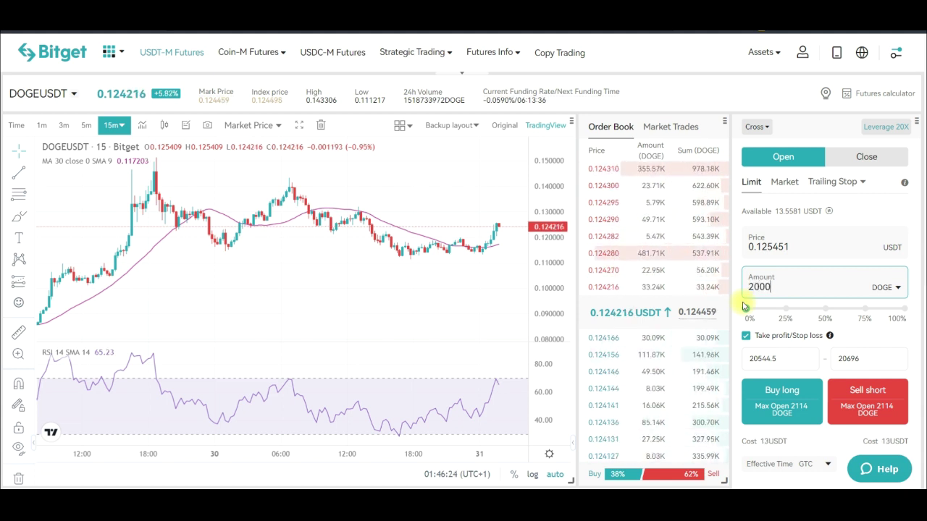
scroll(831, 429, "down", 1)
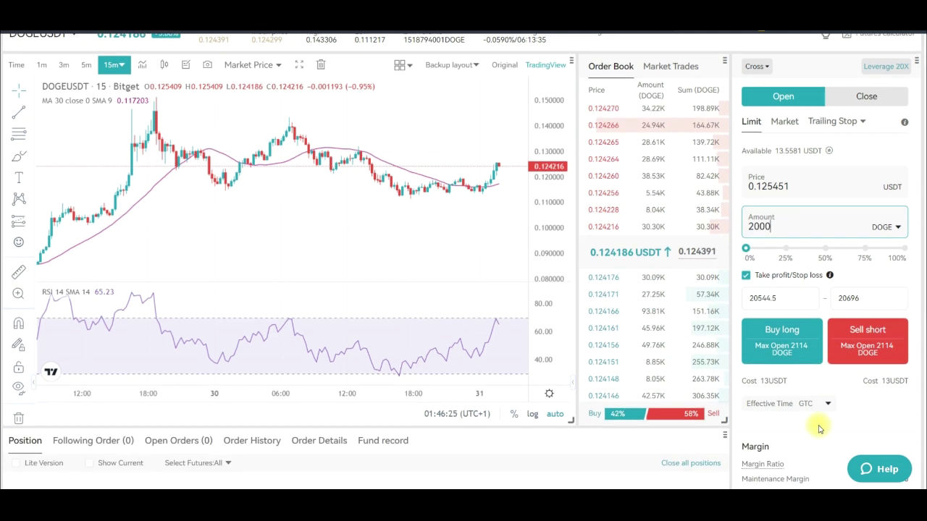
left_click(811, 386)
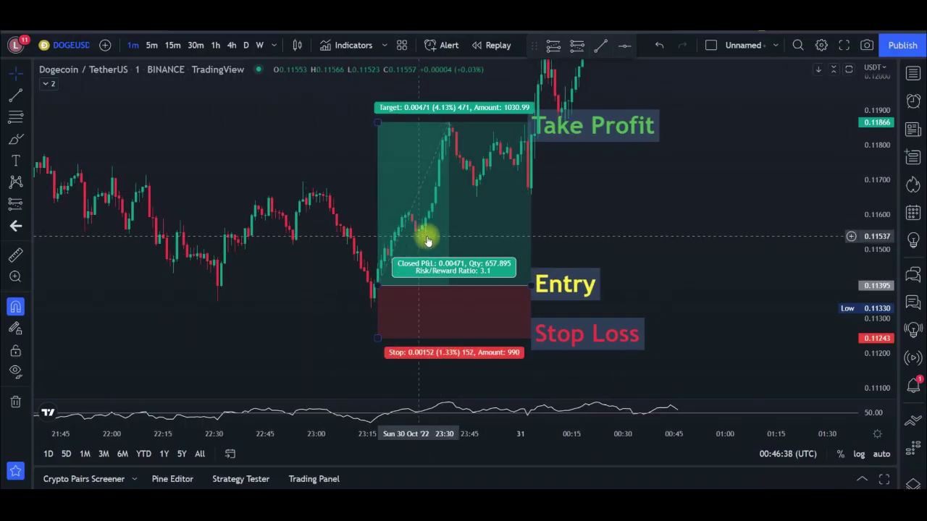
- Back in TradingView, select the Dogecoin long position to review its quantity and risk/reward labels, and deselect it
left_click(462, 225)
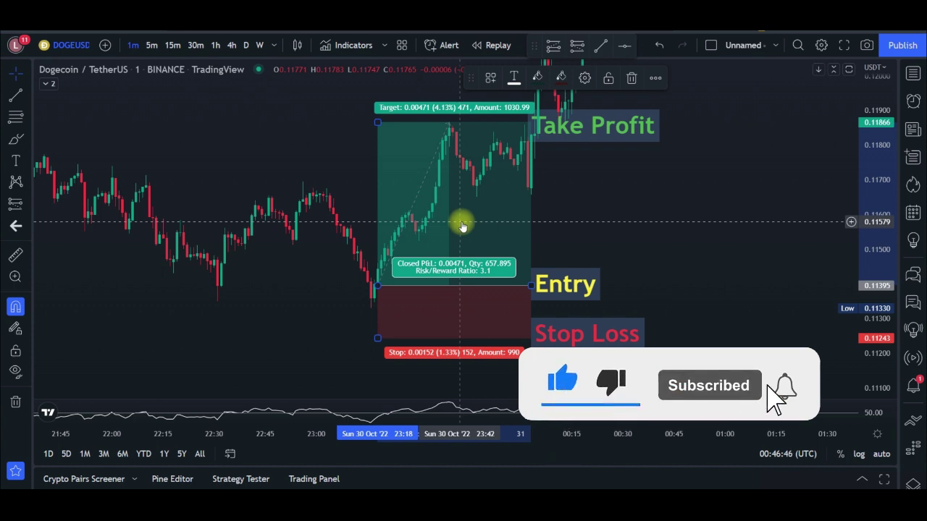
left_click(595, 217)
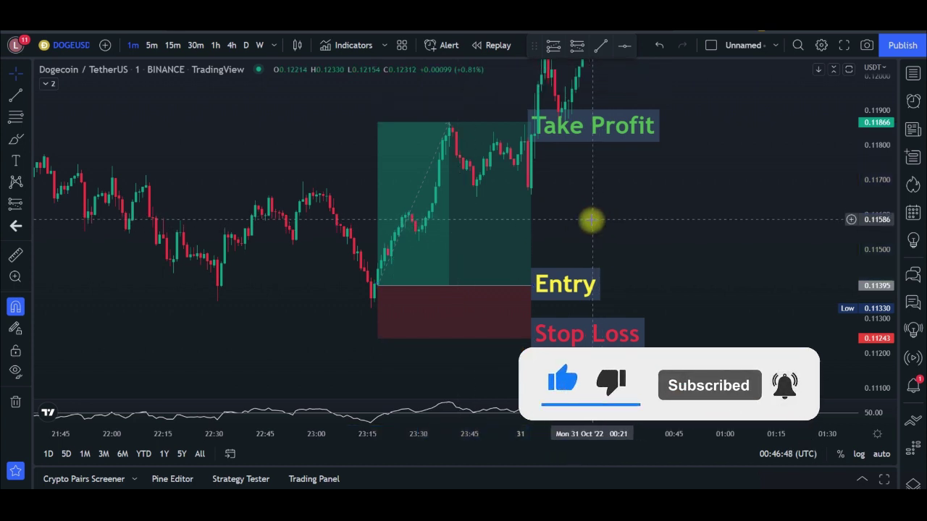